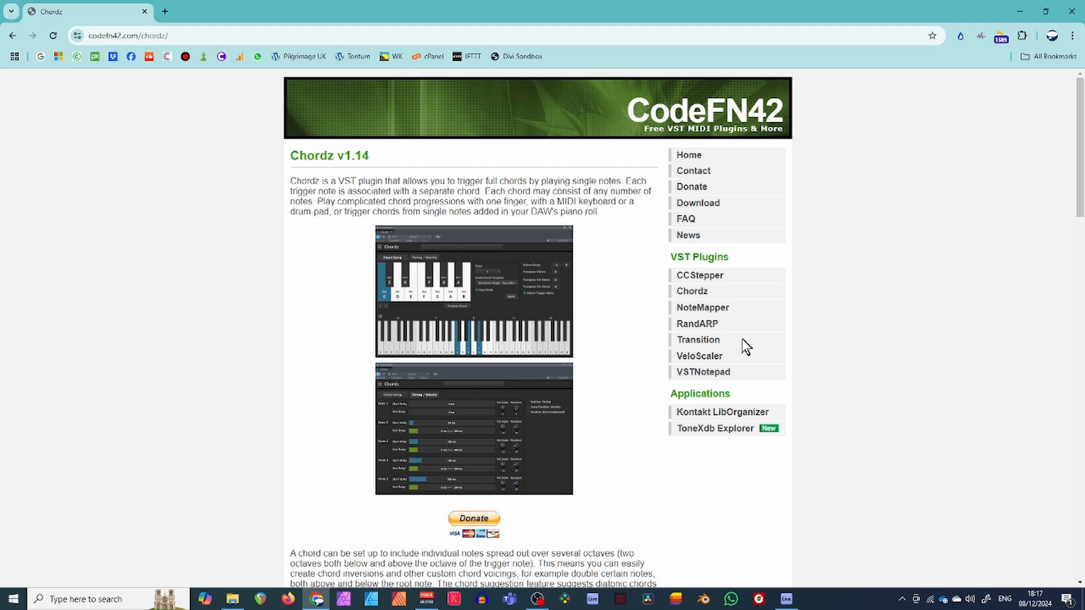
Switch to Ableton Live and show the chain list and key zones of the Ac Piano Upright rack.
{"action": "left_click", "coordinate": [786, 599]}
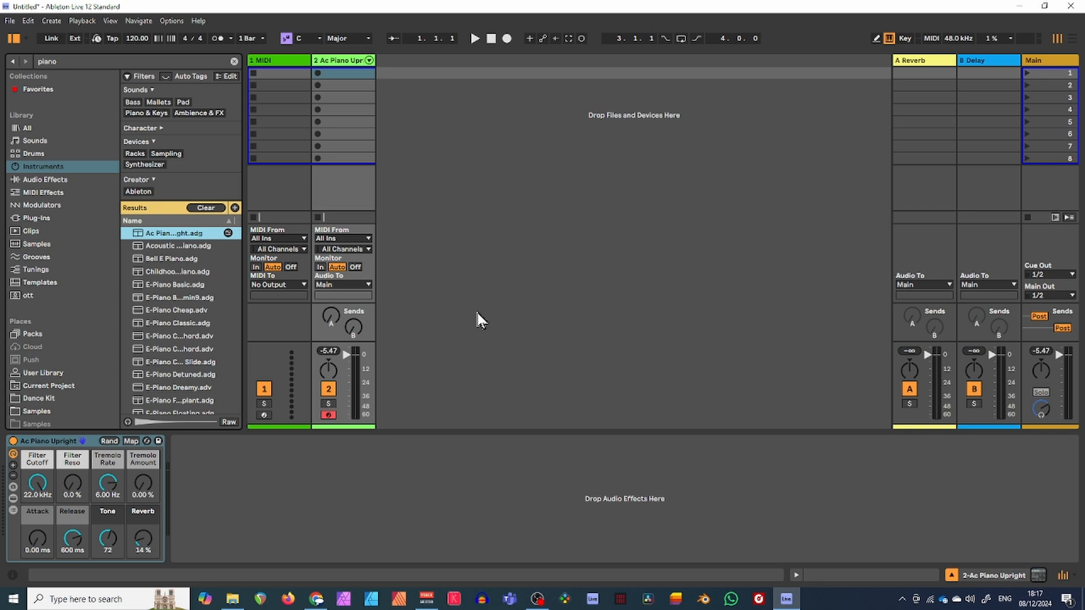
{"action": "left_click", "coordinate": [330, 60]}
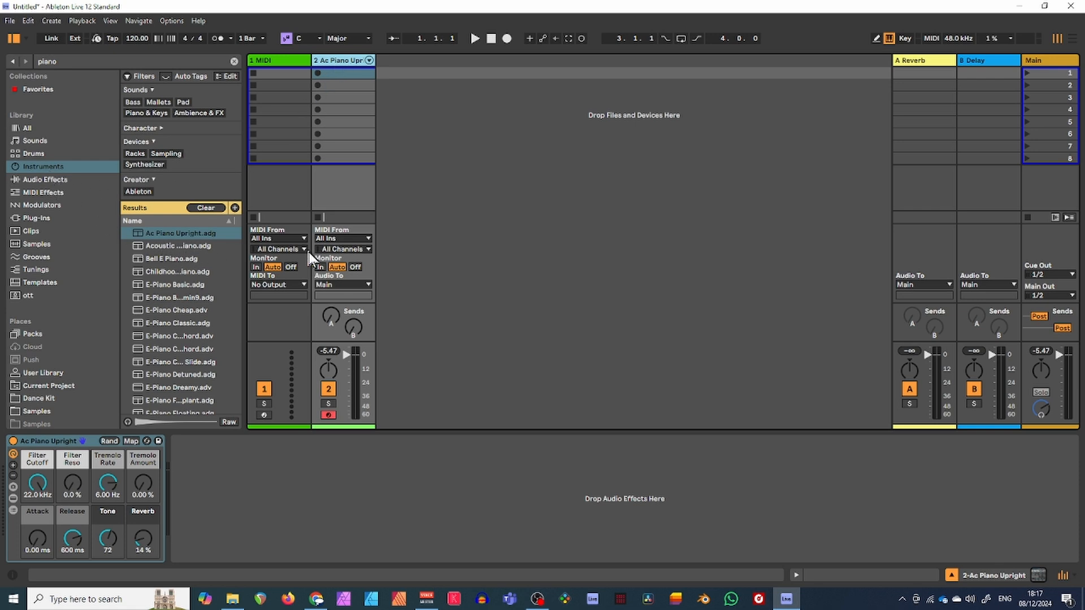
{"action": "left_click", "coordinate": [13, 510]}
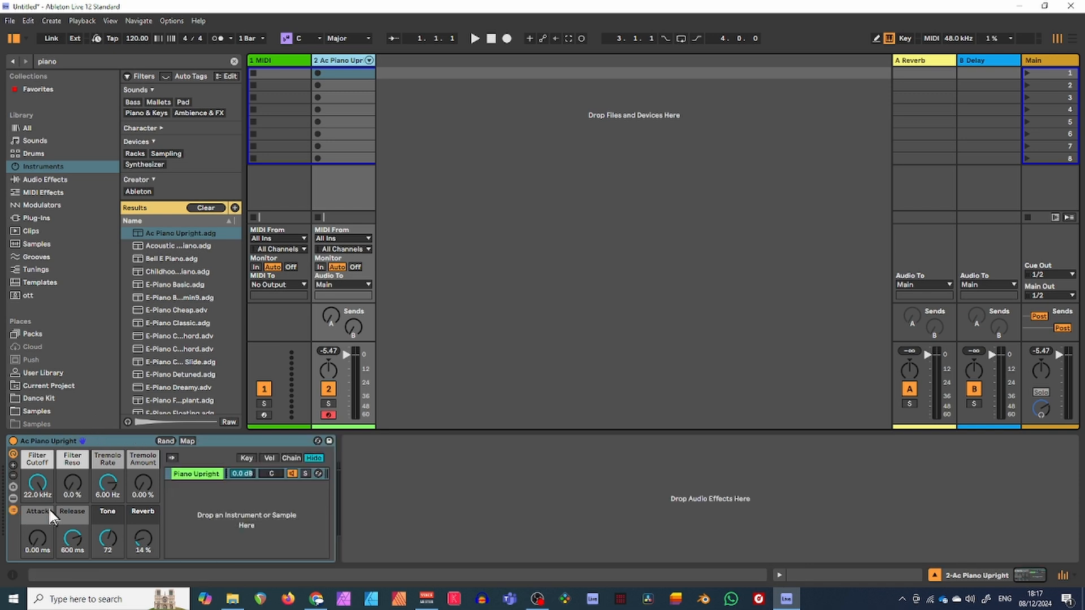
{"action": "left_click", "coordinate": [248, 458]}
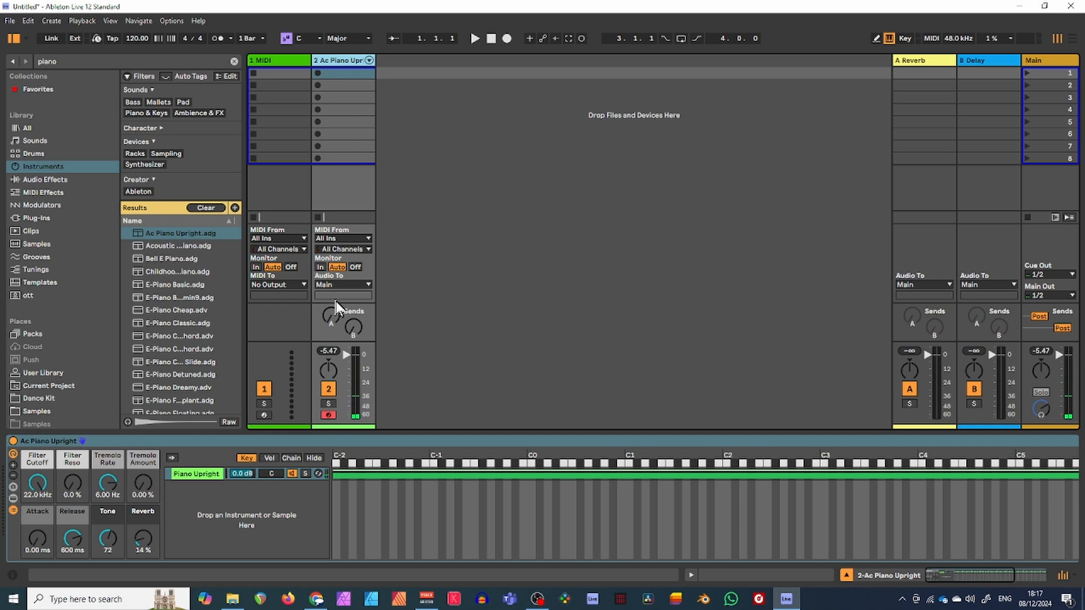
Search the plug-ins for "chordz" and load Chordz onto the empty first MIDI track, moving its window clear of the tracks.
{"action": "left_click", "coordinate": [268, 62]}
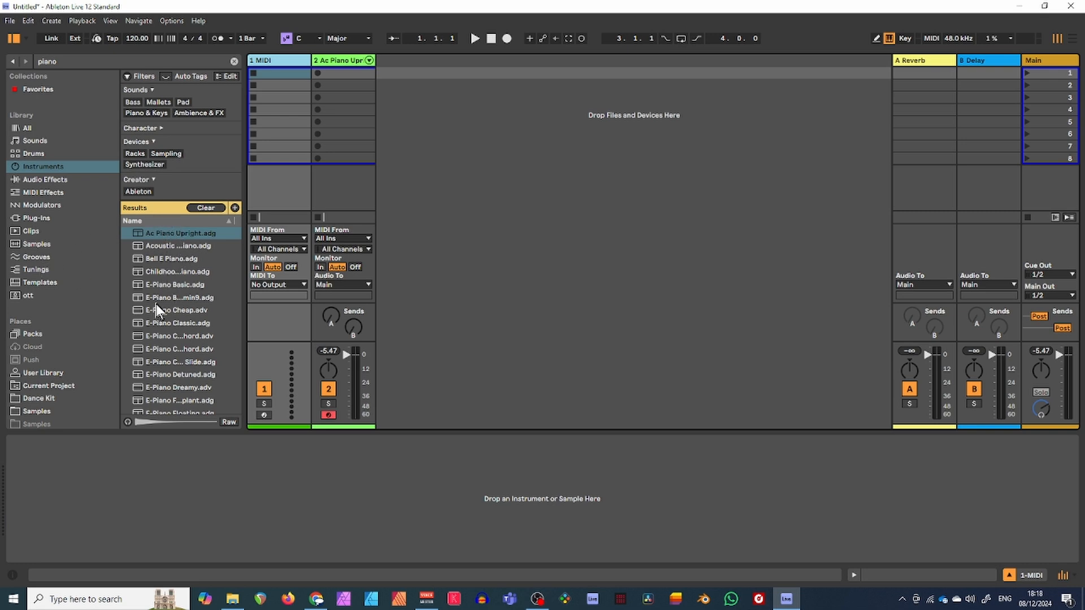
{"action": "left_click", "coordinate": [36, 218]}
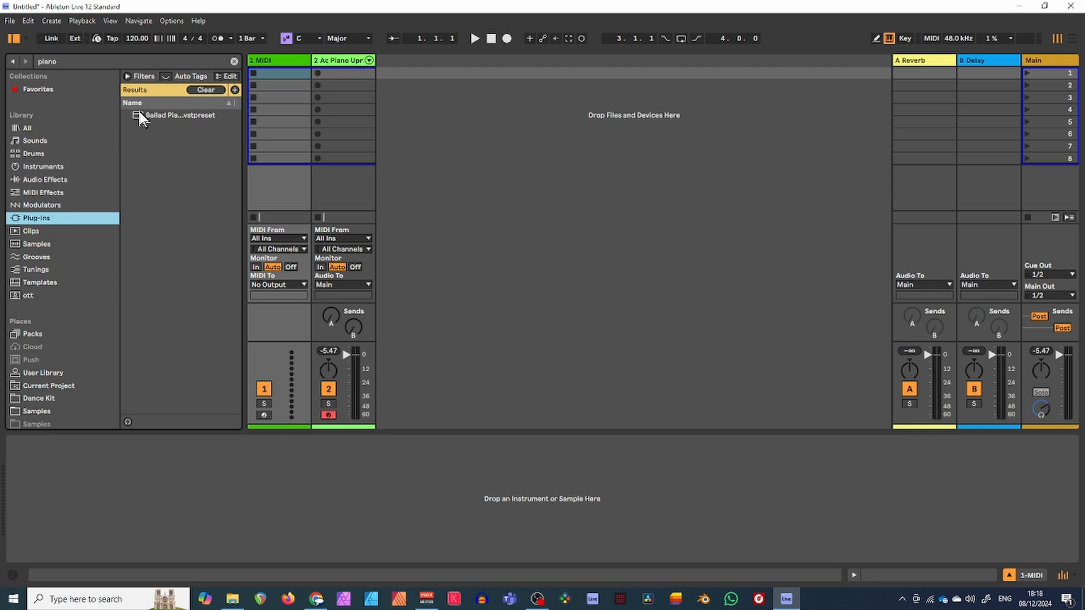
{"action": "left_click", "coordinate": [205, 90]}
{"action": "left_click", "coordinate": [133, 62]}
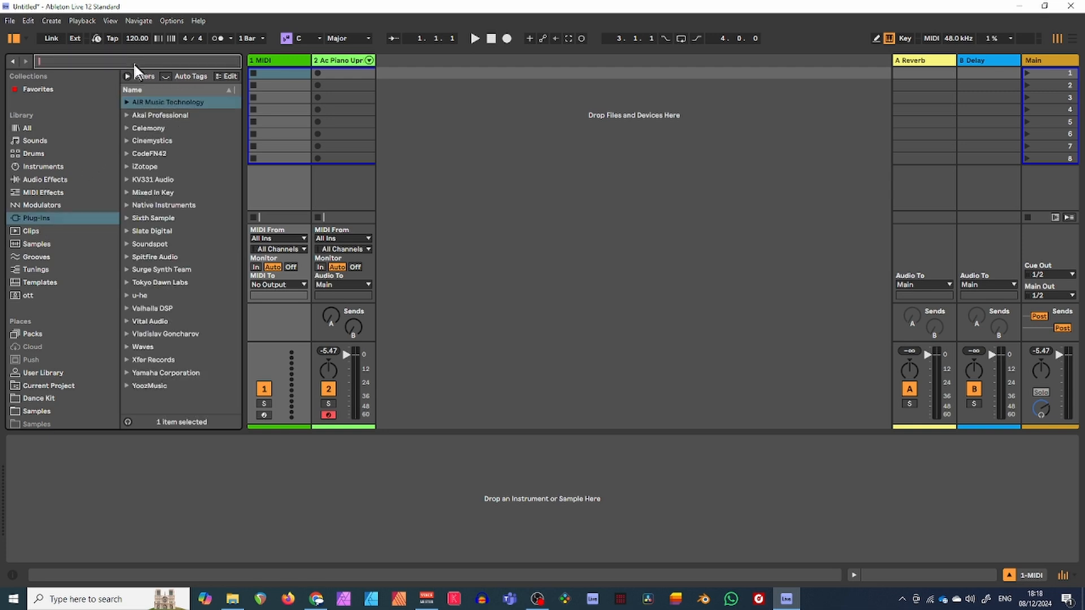
{"action": "type", "text": "chordz"}
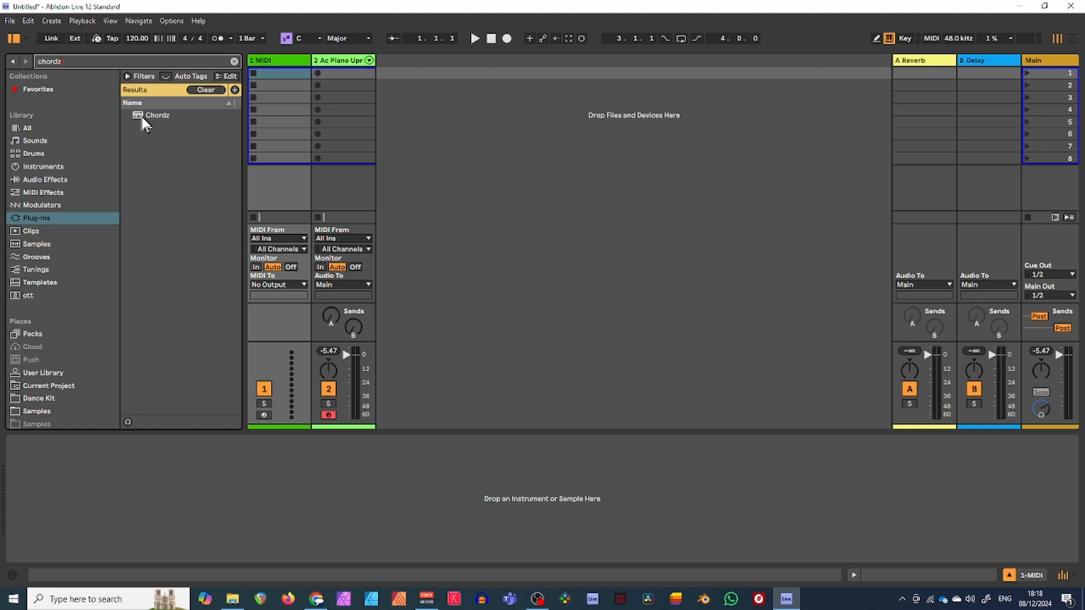
{"action": "left_click_drag", "start_coordinate": [142, 117], "coordinate": [283, 69]}
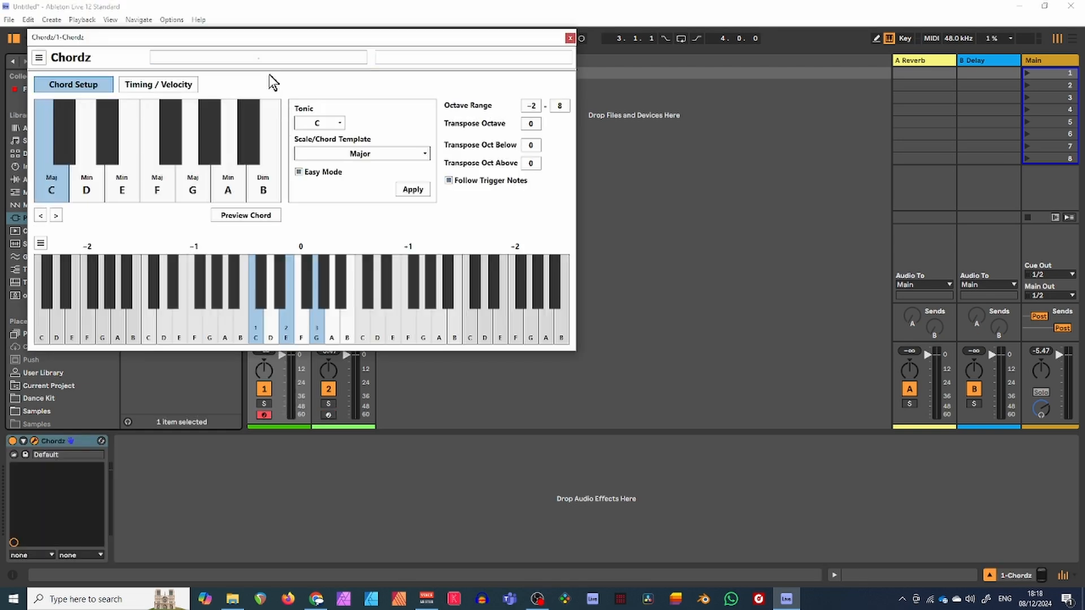
{"action": "left_click_drag", "start_coordinate": [249, 37], "coordinate": [620, 92]}
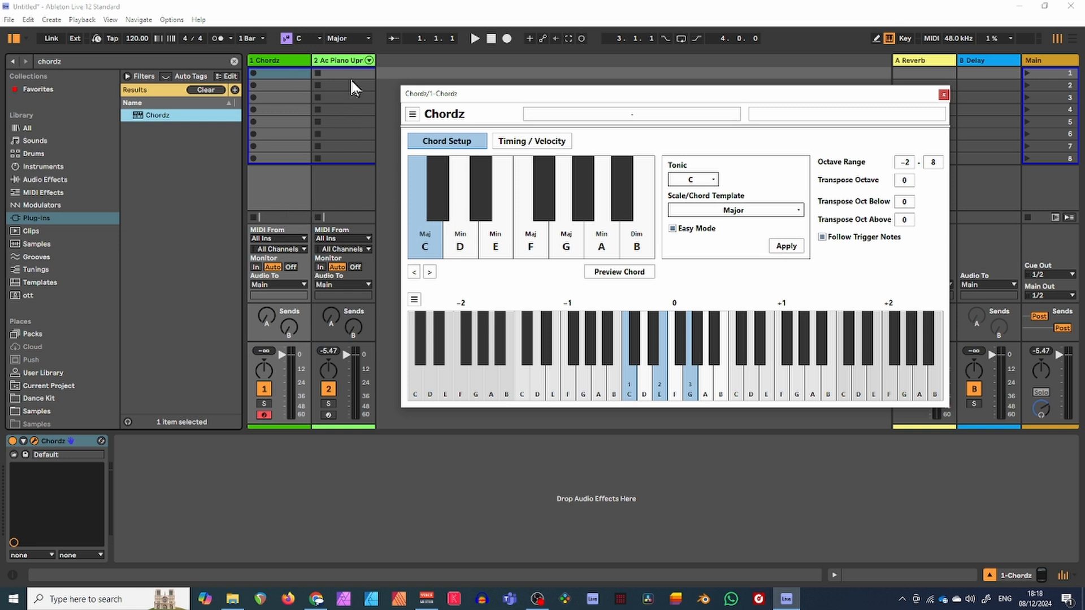
Route the piano track's MIDI input from 1-Chordz, channel Chordz, with monitoring set to In, and reopen the Chordz plug-in window.
{"action": "left_click", "coordinate": [345, 63]}
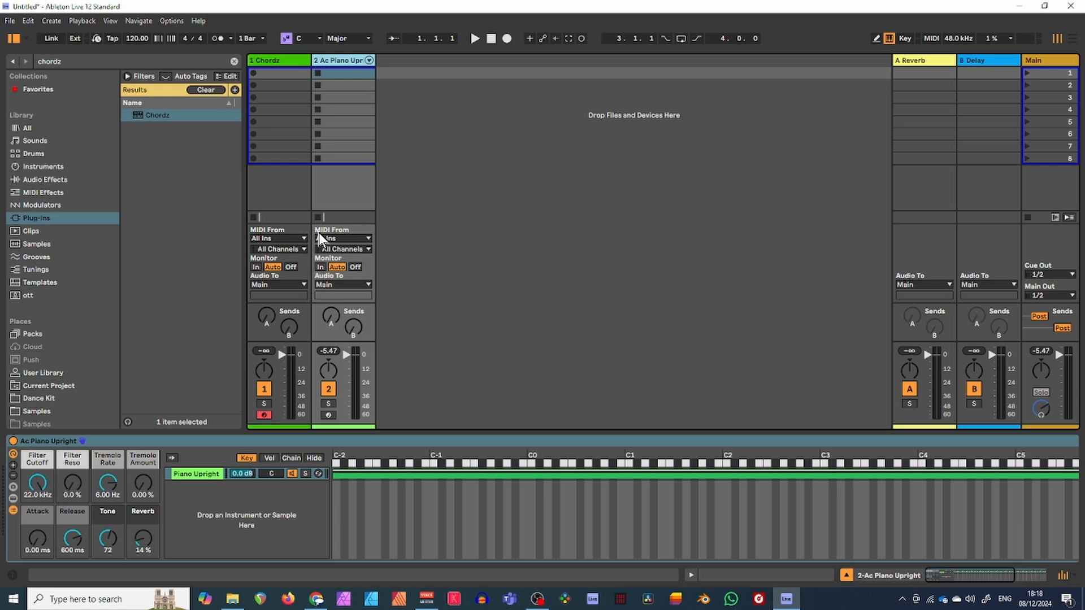
{"action": "left_click", "coordinate": [349, 238]}
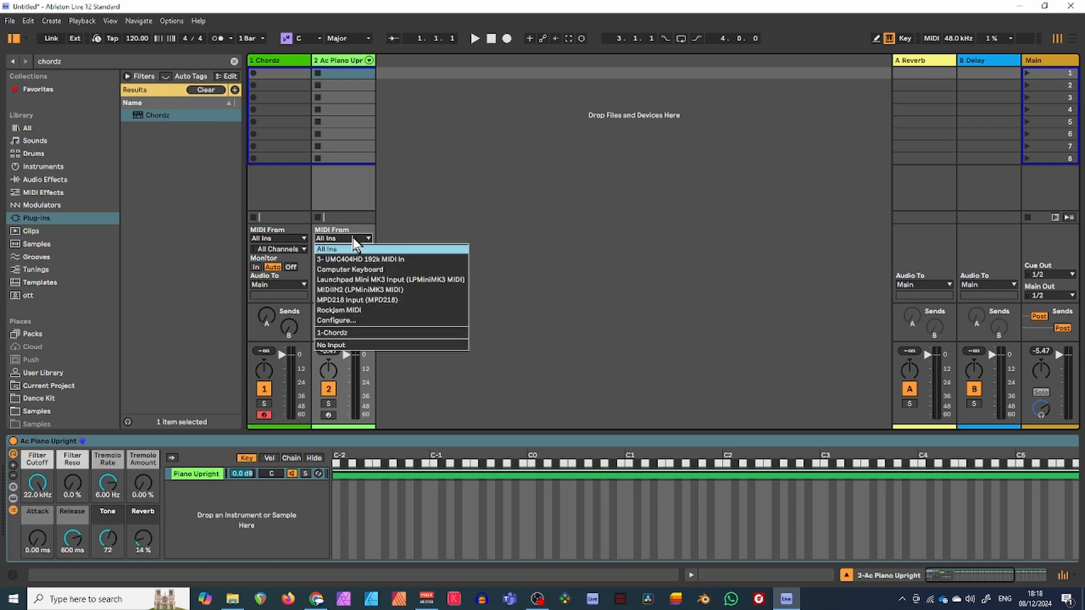
{"action": "left_click", "coordinate": [352, 335]}
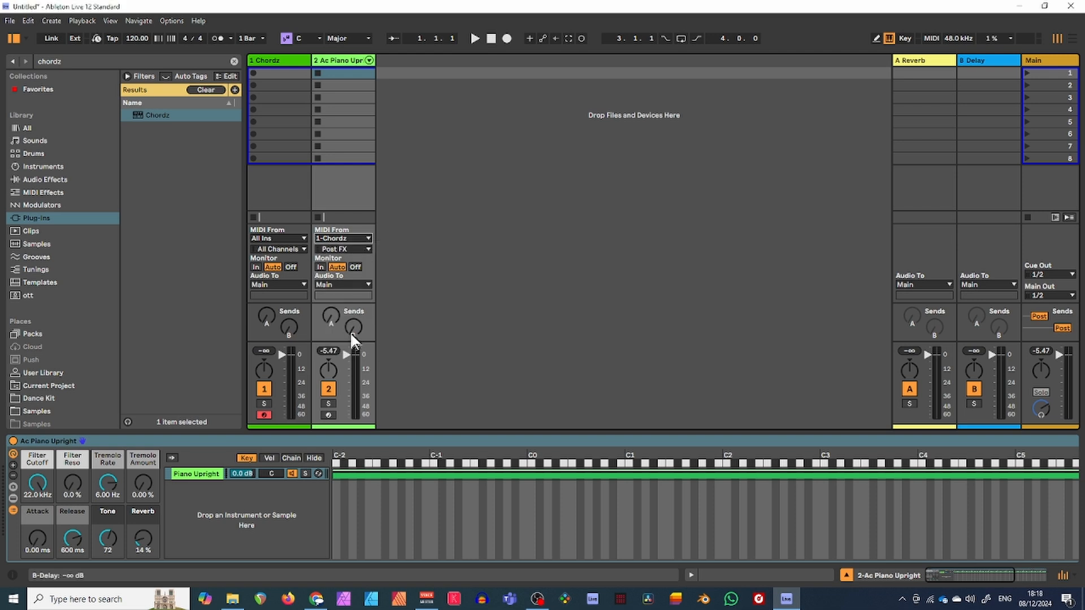
{"action": "left_click", "coordinate": [345, 250]}
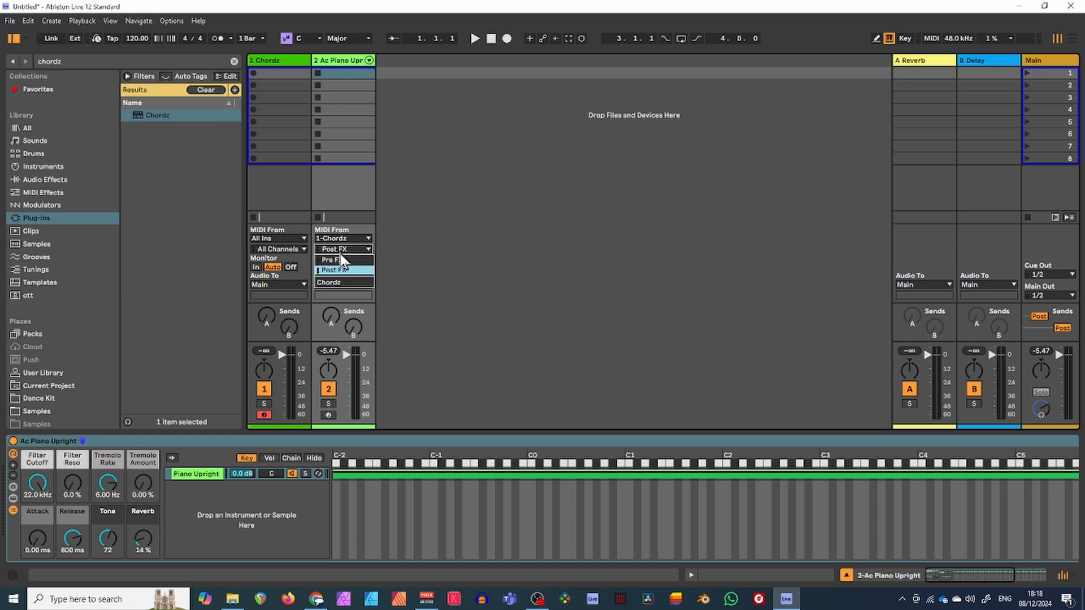
{"action": "left_click", "coordinate": [334, 283]}
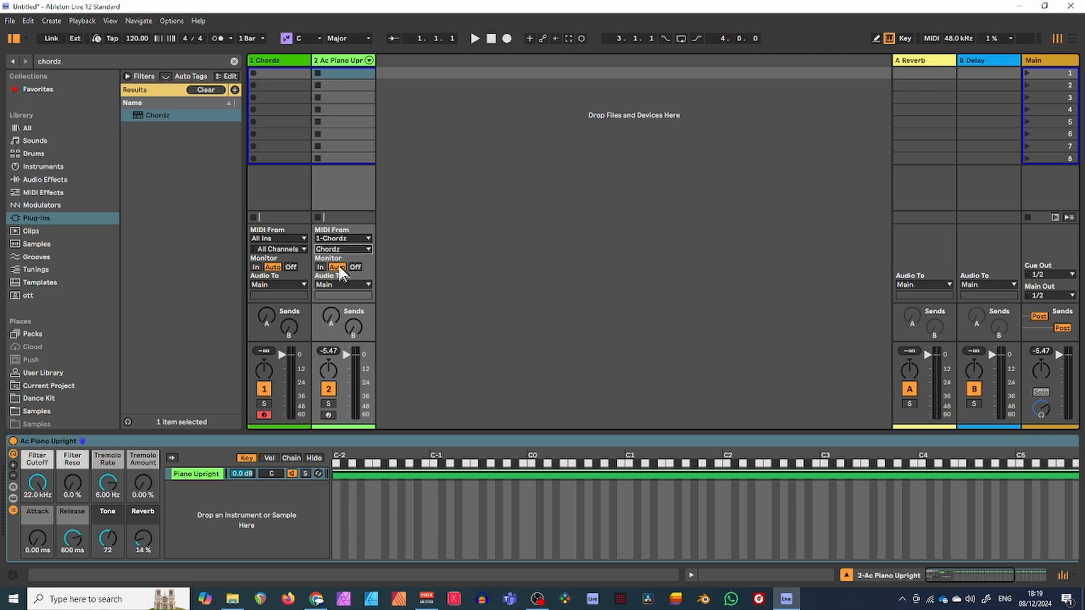
{"action": "left_click", "coordinate": [320, 268]}
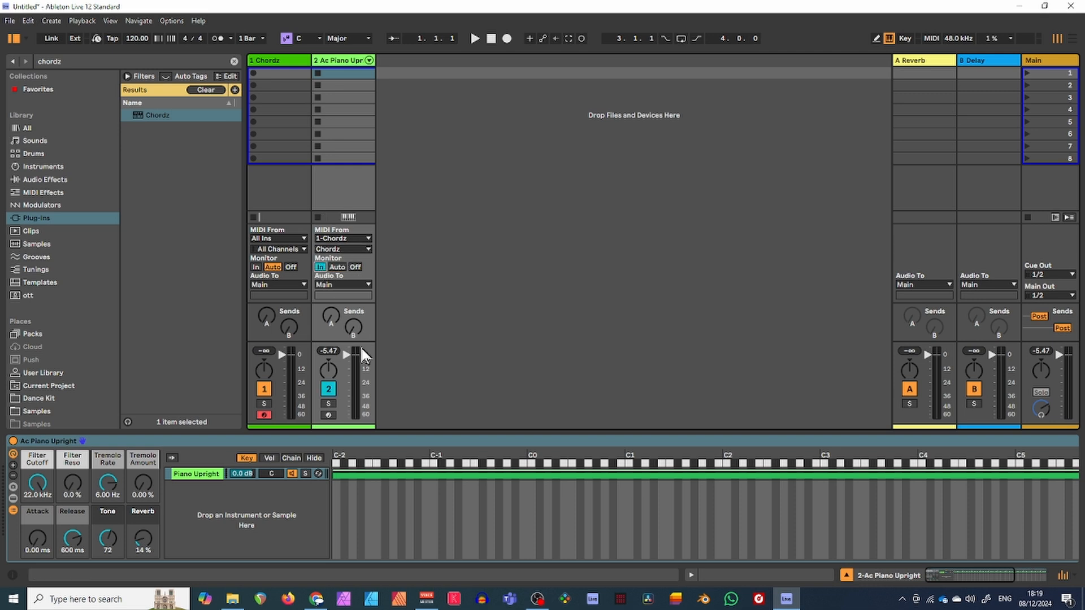
{"action": "left_click", "coordinate": [272, 60]}
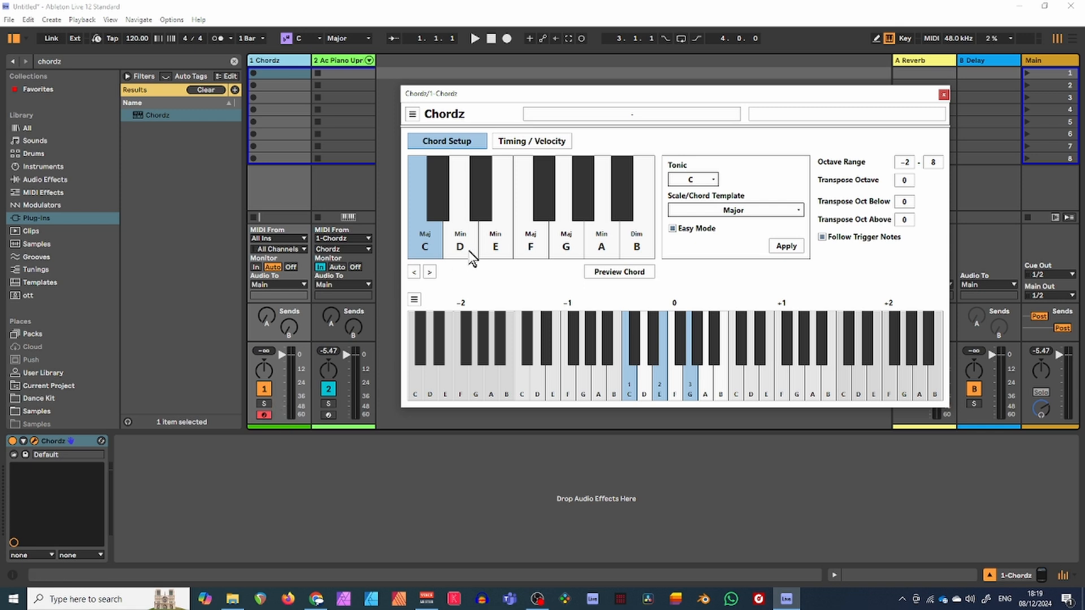
Set the Chordz tonic to F with the Melodic Minor scale template and apply it.
{"action": "left_click", "coordinate": [431, 272]}
{"action": "left_click", "coordinate": [701, 180]}
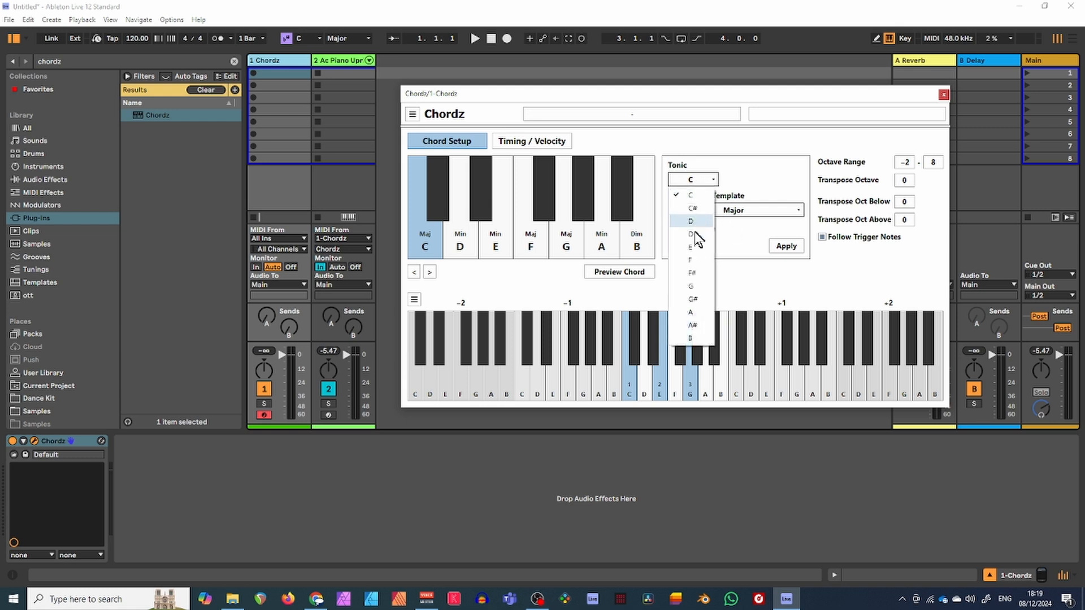
{"action": "left_click", "coordinate": [692, 261]}
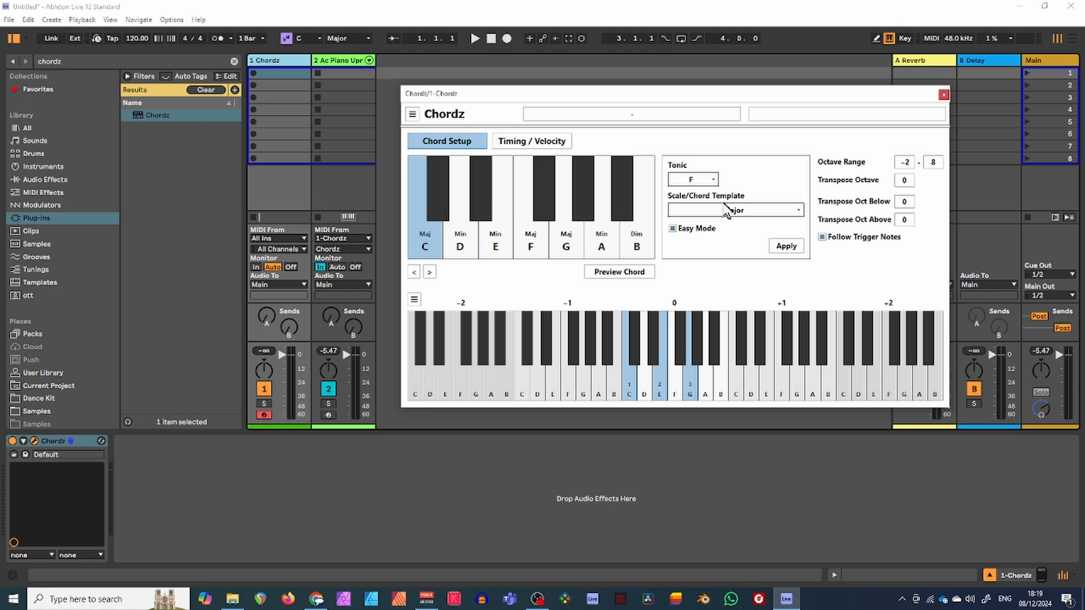
{"action": "left_click", "coordinate": [758, 211]}
{"action": "left_click", "coordinate": [723, 317]}
{"action": "left_click", "coordinate": [783, 248]}
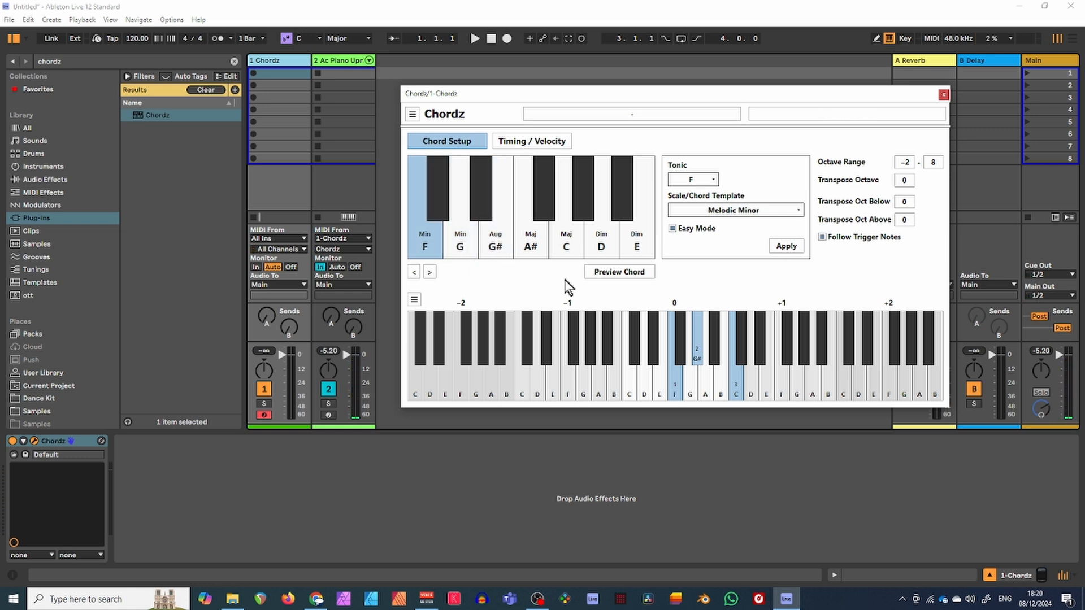
Set the Chordz tonic to C with the Minor scale template and apply it.
{"action": "left_click", "coordinate": [712, 178]}
{"action": "left_click", "coordinate": [692, 195]}
{"action": "left_click", "coordinate": [756, 210]}
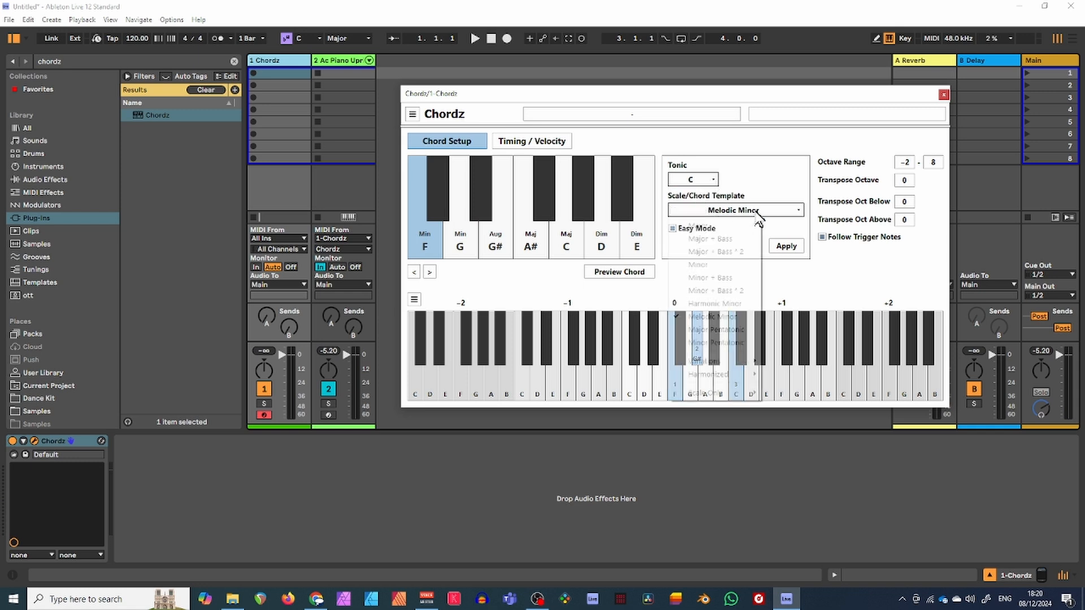
{"action": "left_click", "coordinate": [725, 265]}
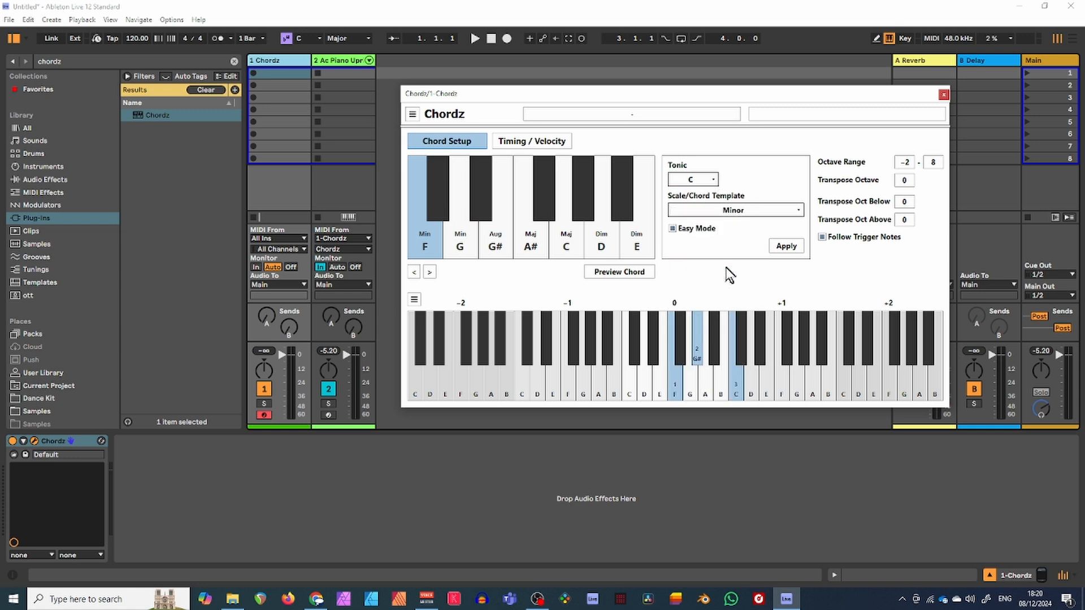
{"action": "left_click", "coordinate": [786, 246]}
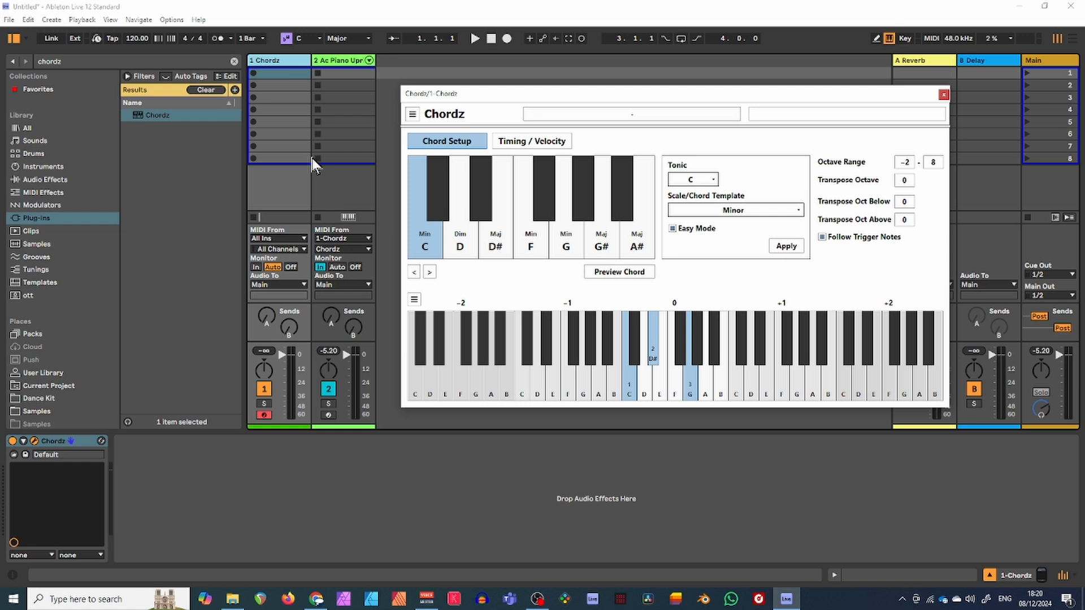
Create a clip in the Chordz track's first slot with trigger notes C3, D3 and E3 on the first three beats.
{"action": "double_click", "coordinate": [277, 75]}
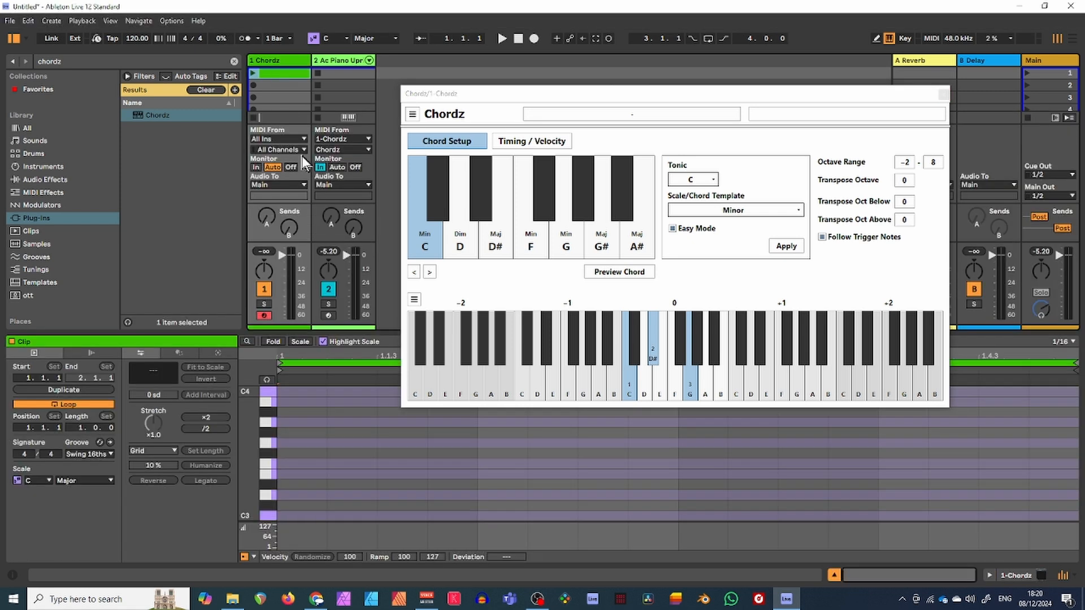
{"action": "double_click", "coordinate": [290, 464]}
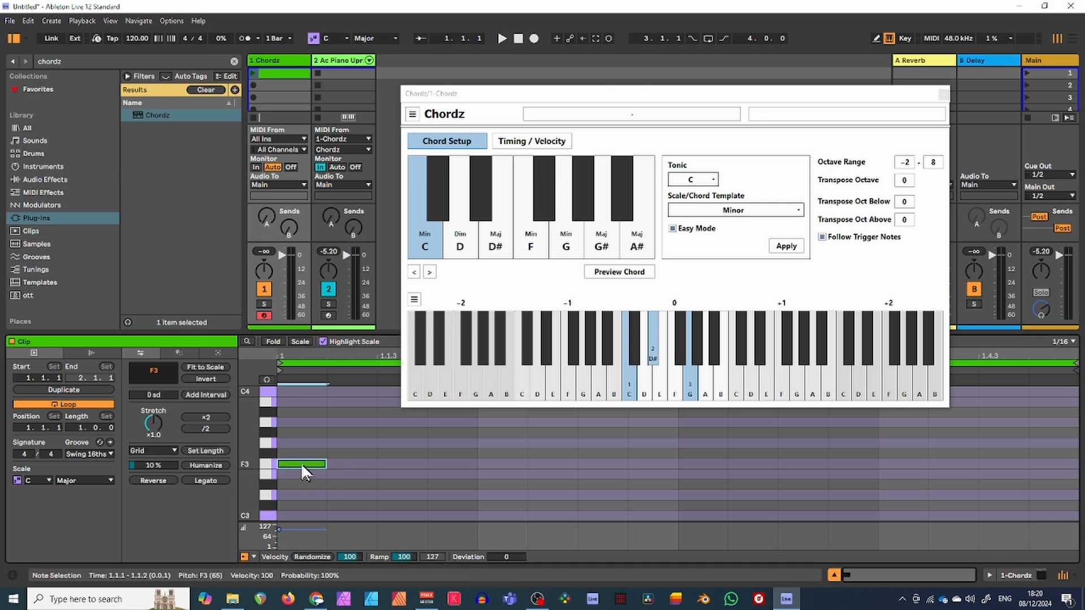
{"action": "left_click_drag", "start_coordinate": [300, 463], "coordinate": [302, 517]}
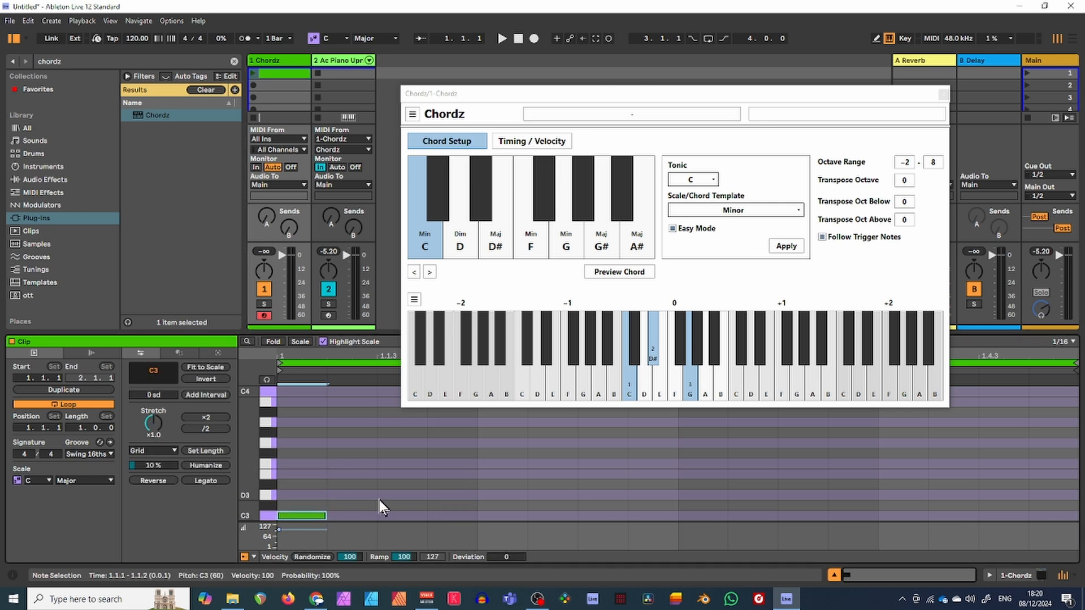
{"action": "double_click", "coordinate": [493, 495]}
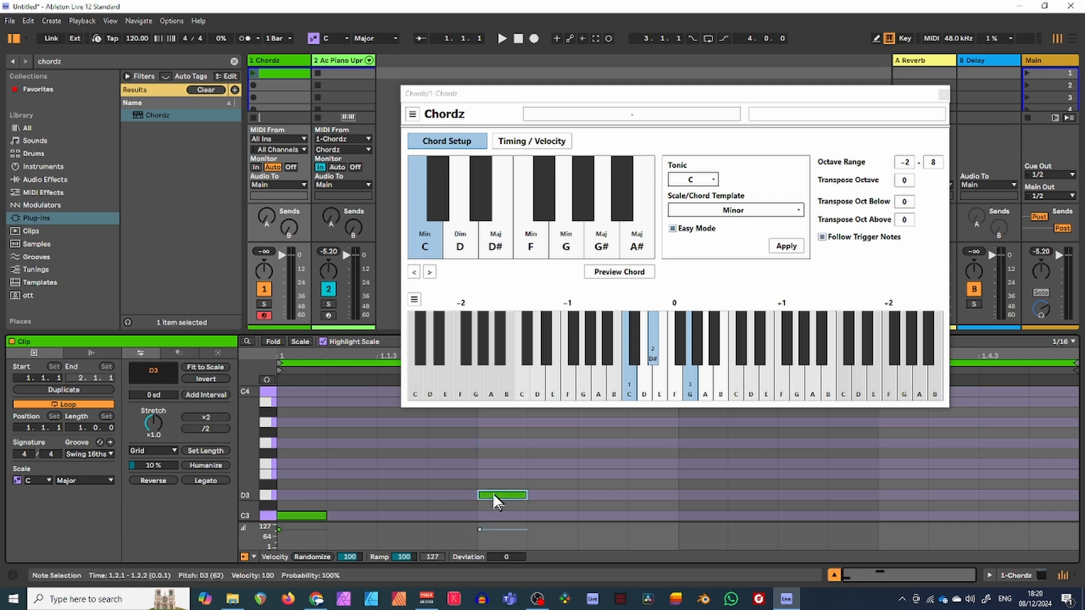
{"action": "left_click", "coordinate": [692, 476]}
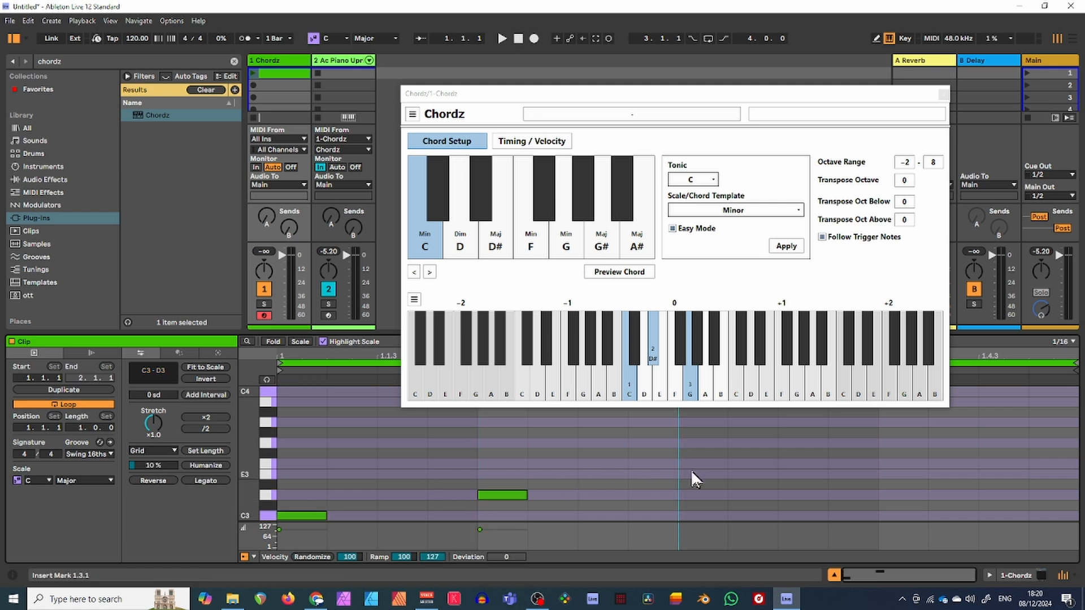
{"action": "double_click", "coordinate": [695, 476]}
Launch the new clip to hear the triggered piano chords, and stop playback.
{"action": "left_click_drag", "start_coordinate": [626, 97], "coordinate": [639, 101]}
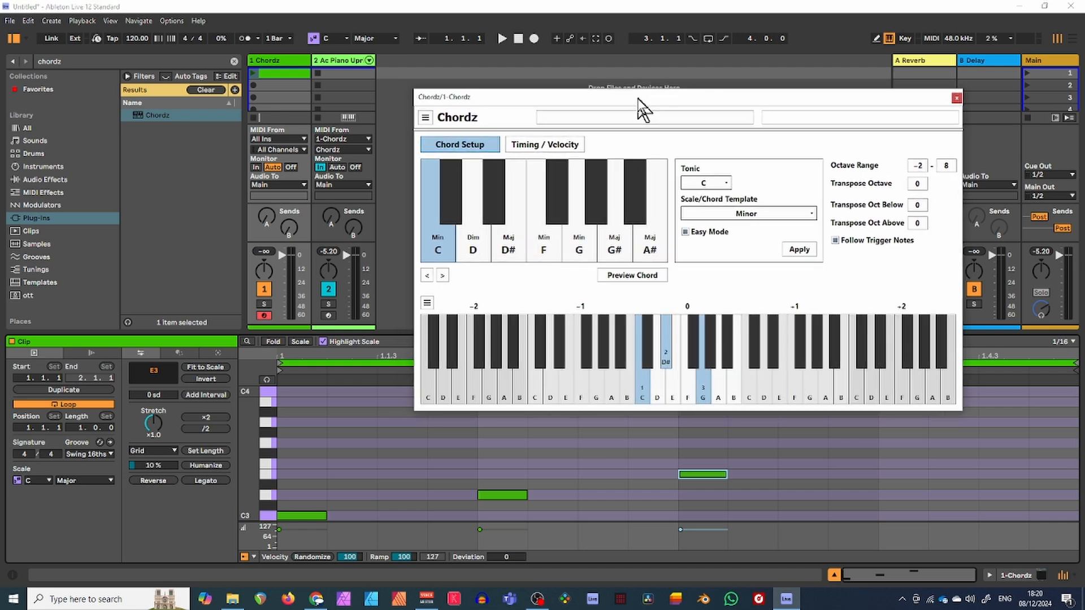
{"action": "left_click", "coordinate": [252, 73]}
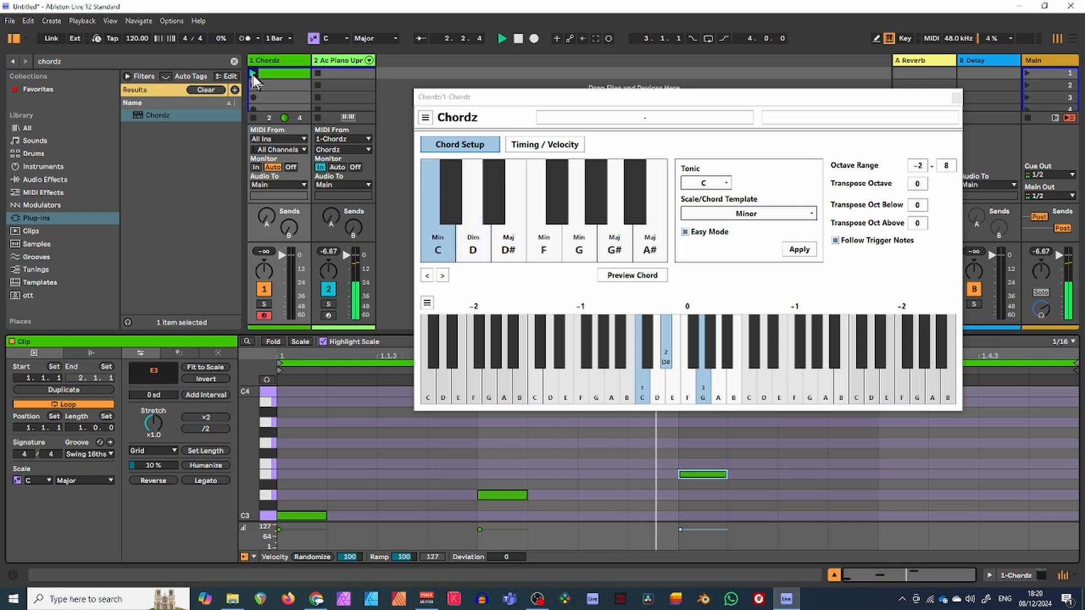
{"action": "left_click", "coordinate": [515, 38]}
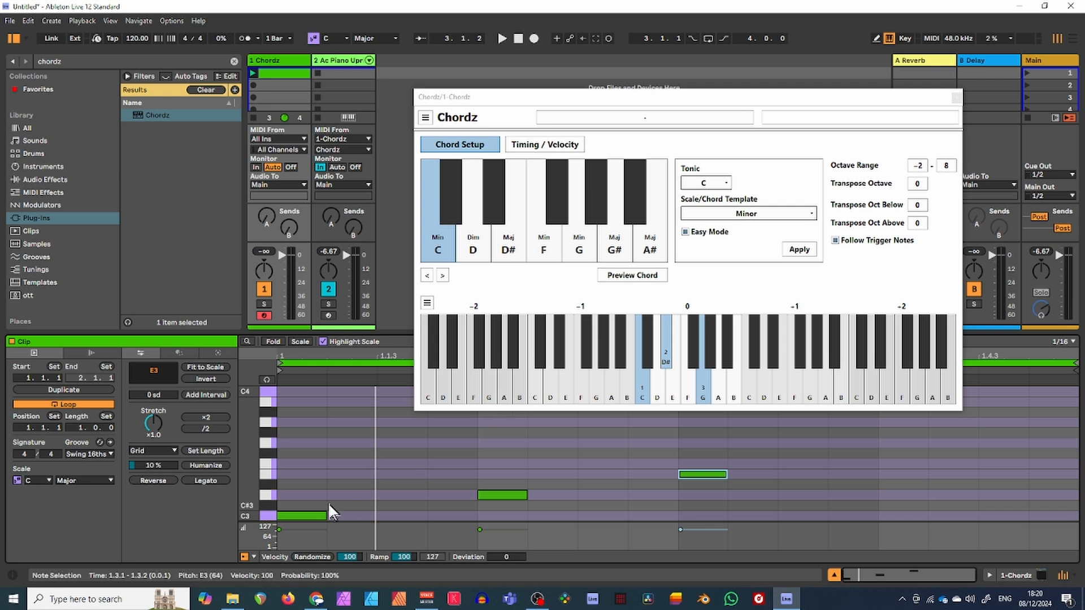
Select all three trigger notes in the clip and transpose them down one octave to C2, D2 and E2.
{"action": "scroll", "coordinate": [665, 475], "scroll_direction": "down", "scroll_amount": 1}
{"action": "left_click_drag", "start_coordinate": [769, 463], "coordinate": [284, 507]}
{"action": "scroll", "coordinate": [285, 516], "scroll_direction": "down", "scroll_amount": 1}
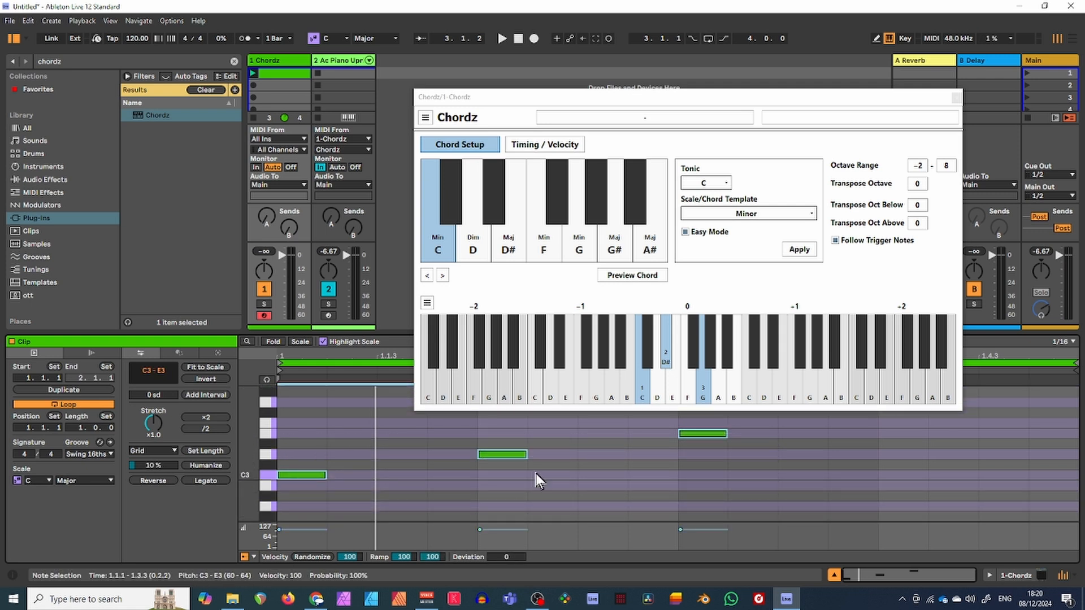
{"action": "left_click_drag", "start_coordinate": [798, 500], "coordinate": [305, 504]}
{"action": "scroll", "coordinate": [304, 425], "scroll_direction": "down", "scroll_amount": 3}
{"action": "scroll", "coordinate": [314, 432], "scroll_direction": "down", "scroll_amount": 3}
{"action": "left_click_drag", "start_coordinate": [297, 424], "coordinate": [296, 466]}
Play back the transposed notes to hear the lower chords, stop playback, and shift the Chordz window slightly.
{"action": "left_click", "coordinate": [502, 38]}
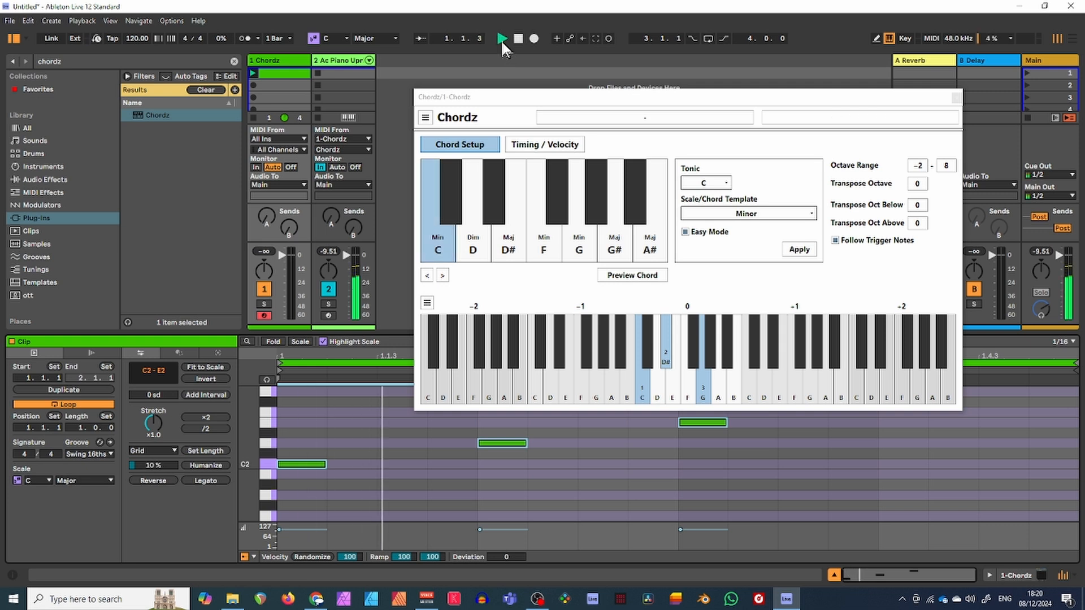
{"action": "key", "text": "space"}
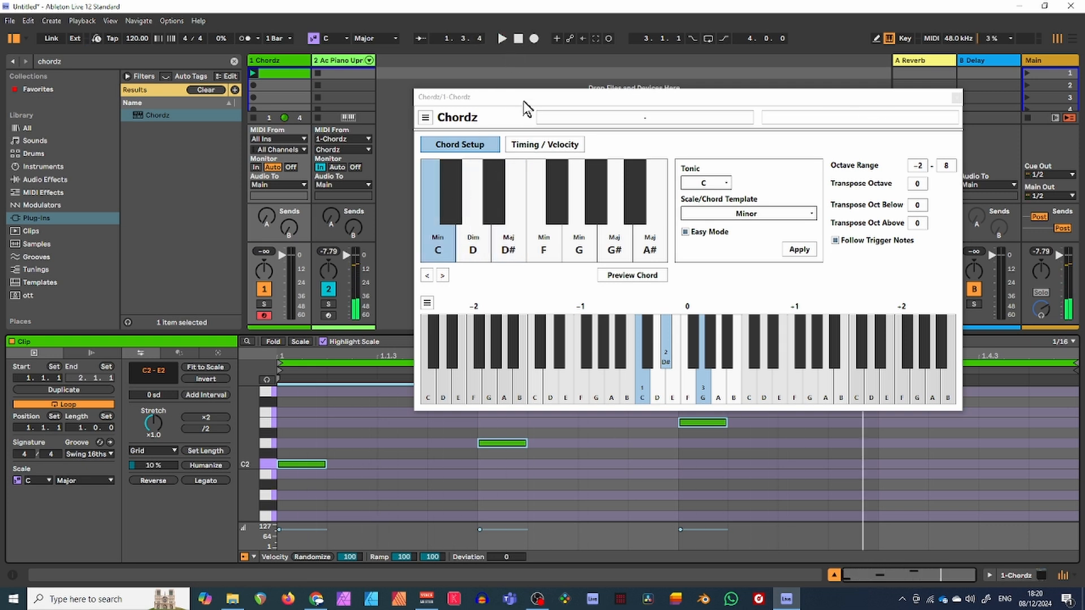
{"action": "left_click_drag", "start_coordinate": [523, 101], "coordinate": [529, 105]}
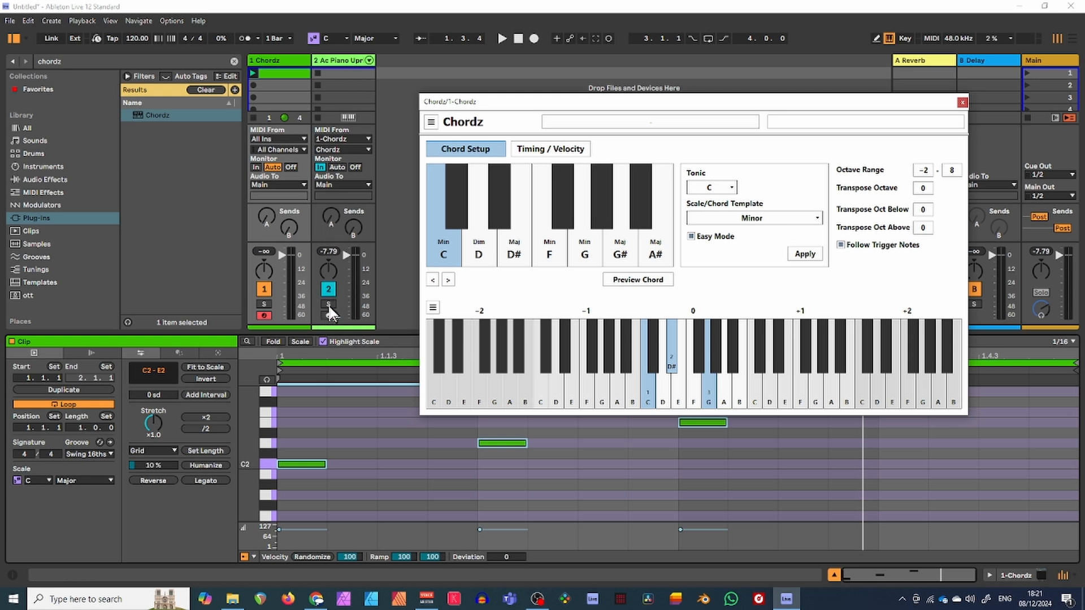
Disarm the Chordz track, arm the piano track, and record the triggered chords into the piano track's first clip slot.
{"action": "left_click", "coordinate": [264, 315]}
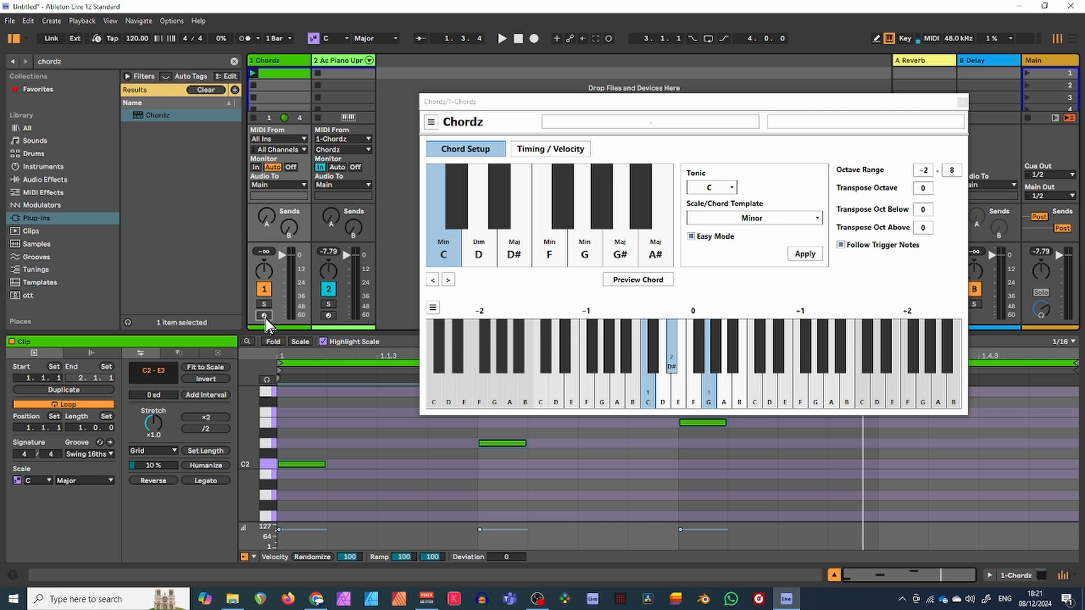
{"action": "left_click", "coordinate": [331, 317]}
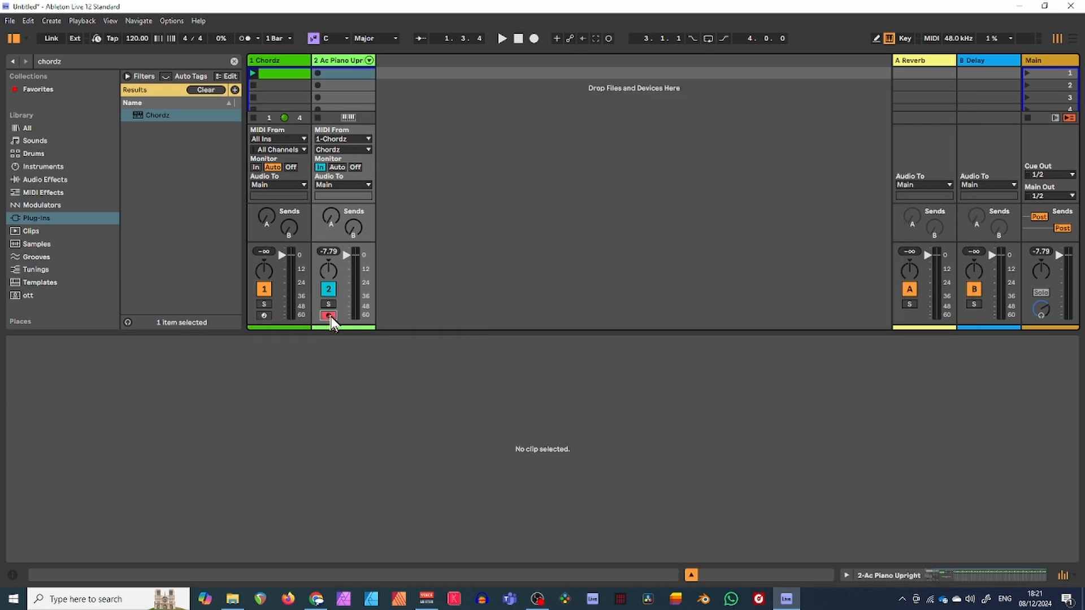
{"action": "left_click", "coordinate": [317, 73]}
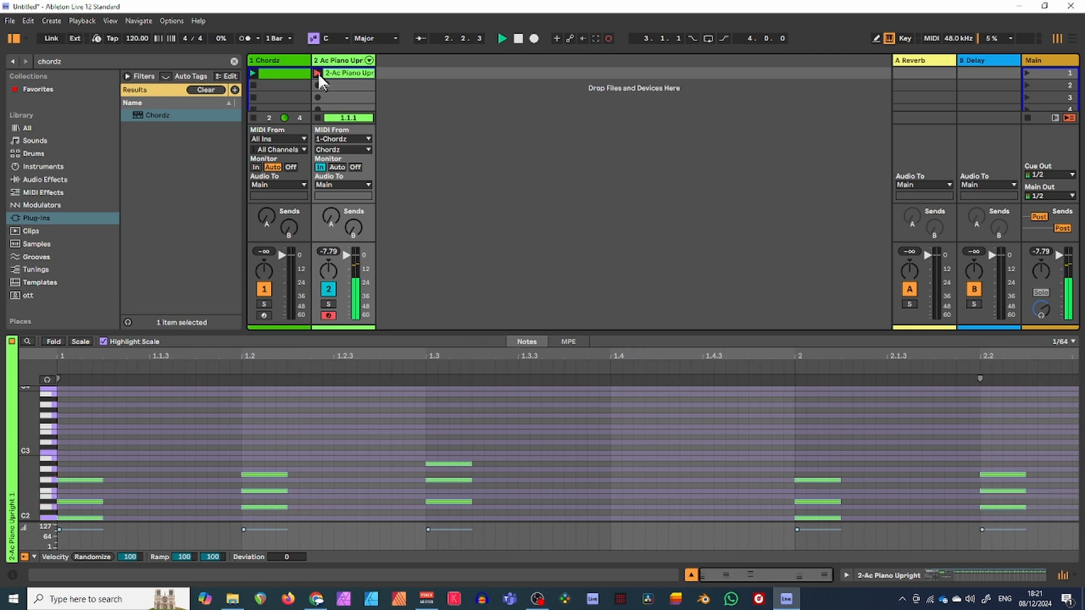
{"action": "left_click", "coordinate": [317, 72]}
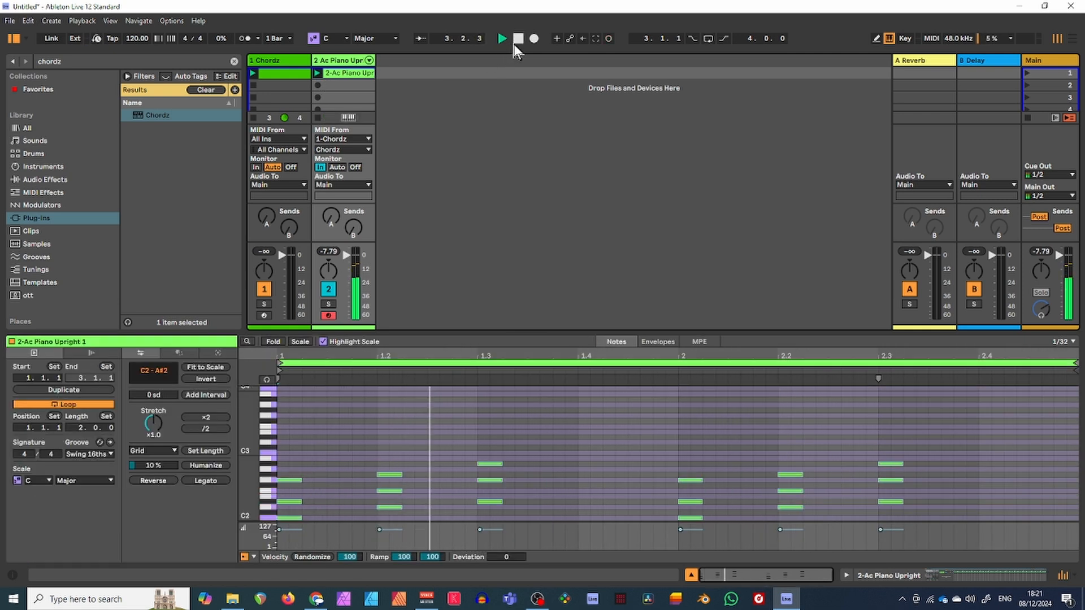
In the recorded piano clip, add a C3 to the chord at 1.3 and transpose that whole chord up to A#2–G3.
{"action": "double_click", "coordinate": [345, 74]}
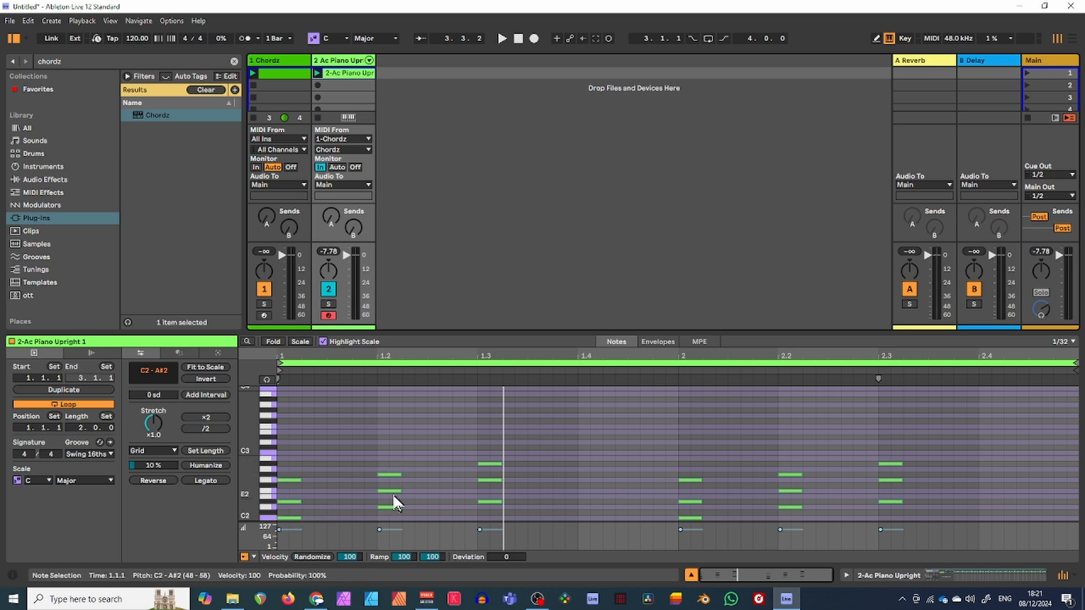
{"action": "left_click", "coordinate": [454, 424]}
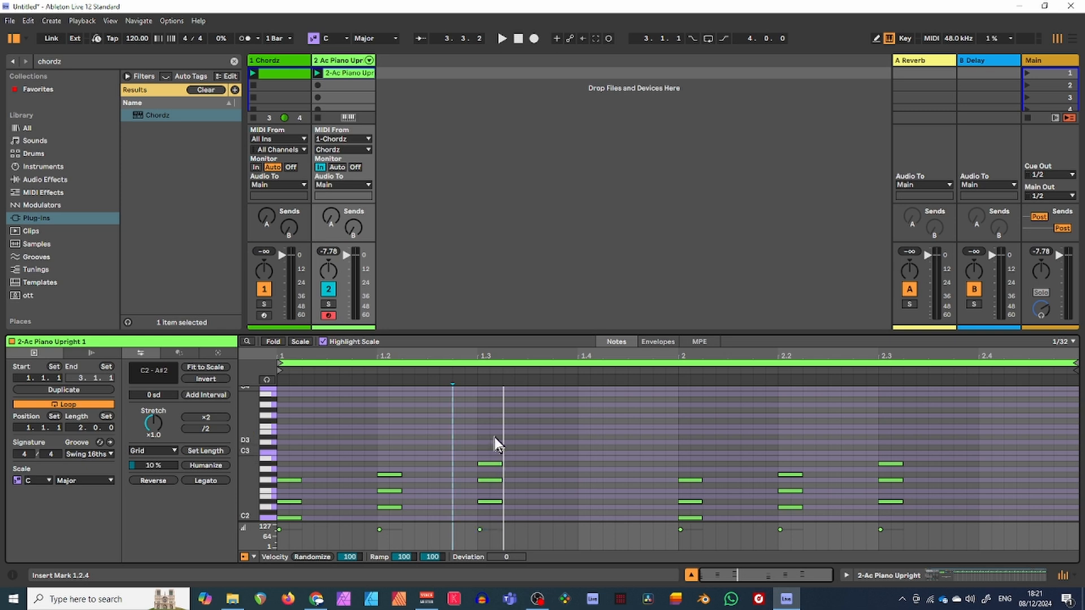
{"action": "double_click", "coordinate": [487, 453]}
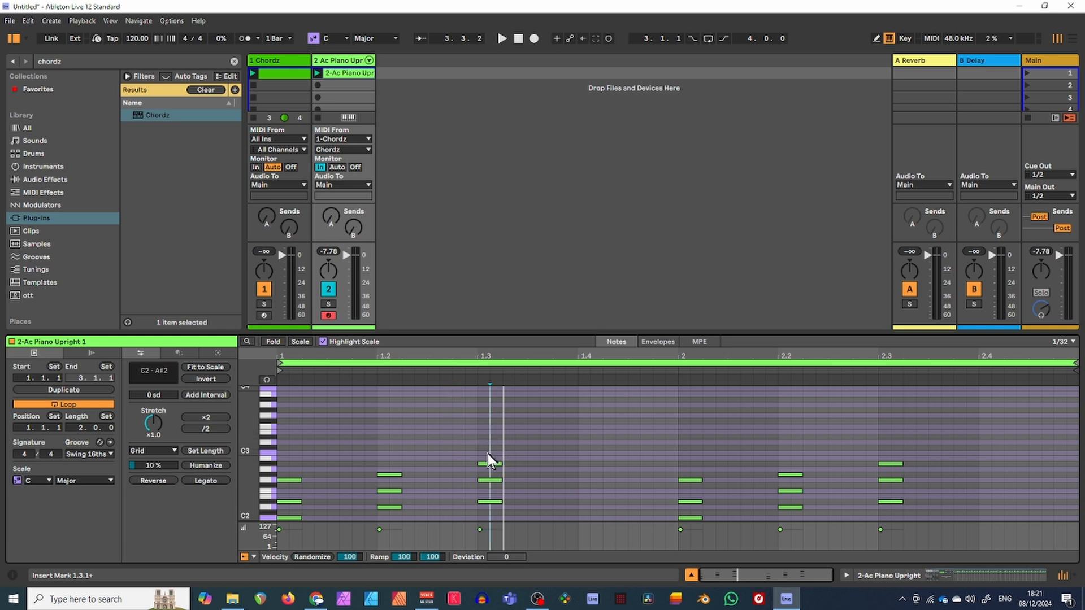
{"action": "left_click_drag", "start_coordinate": [487, 453], "coordinate": [499, 452]}
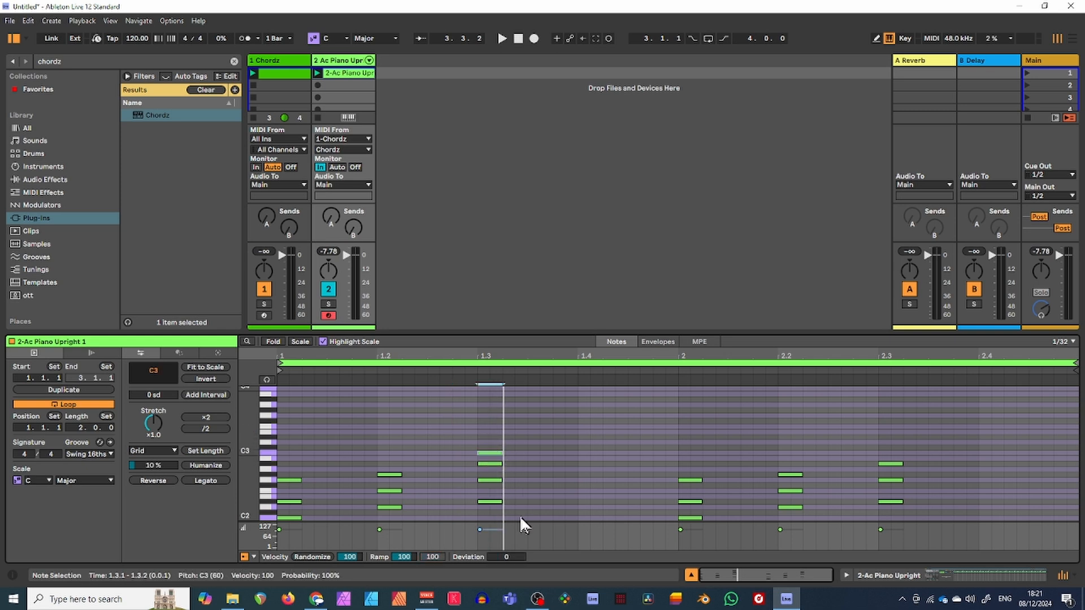
{"action": "left_click_drag", "start_coordinate": [515, 515], "coordinate": [486, 419]}
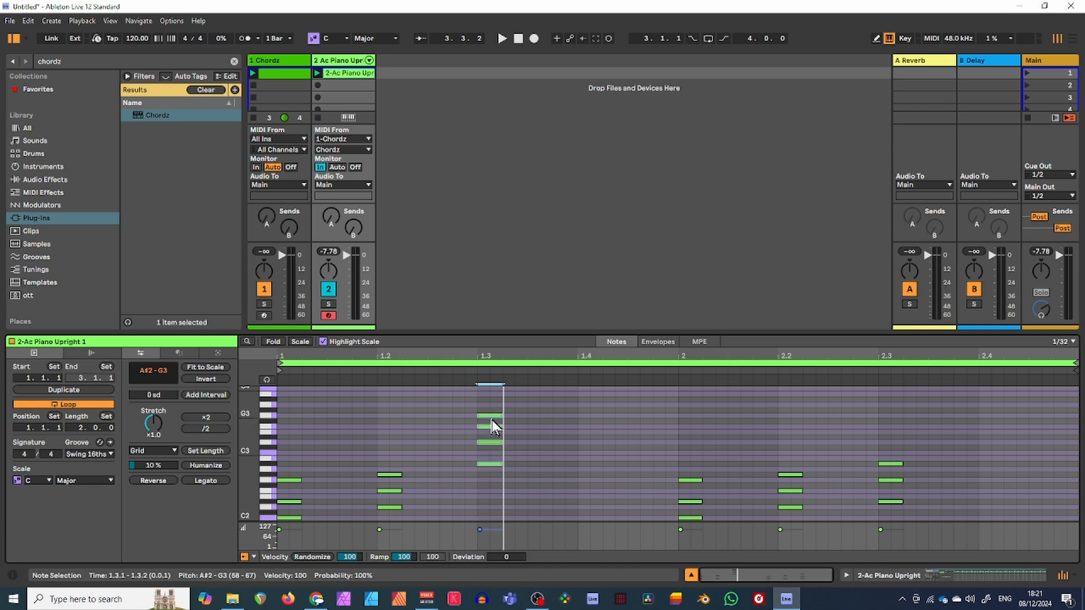
Play back the edited piano clip, stop playback, and stop the Chordz track's clip.
{"action": "left_click", "coordinate": [501, 38]}
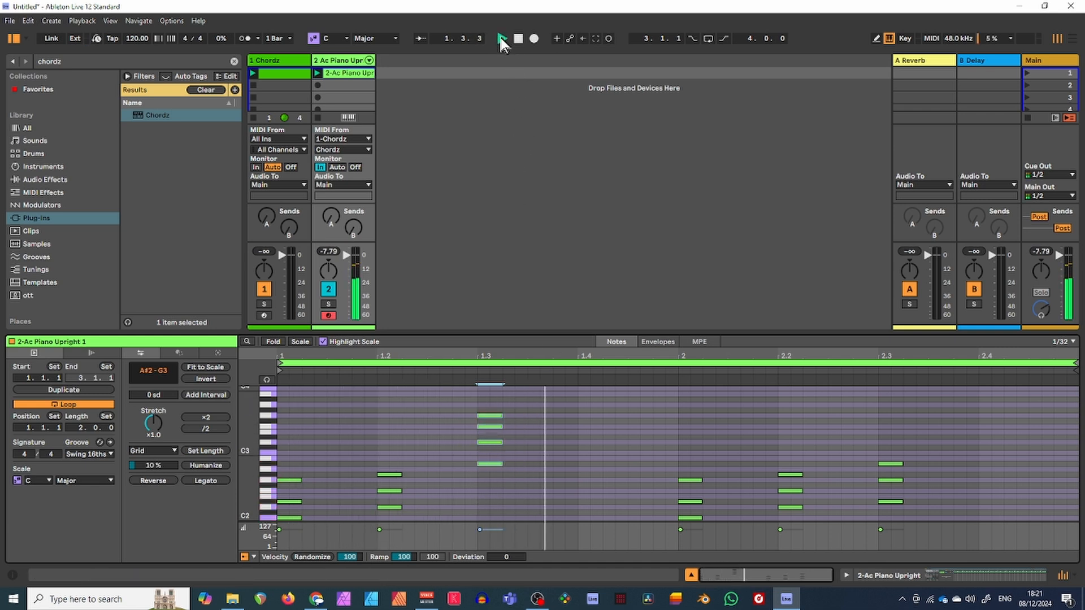
{"action": "left_click", "coordinate": [518, 37]}
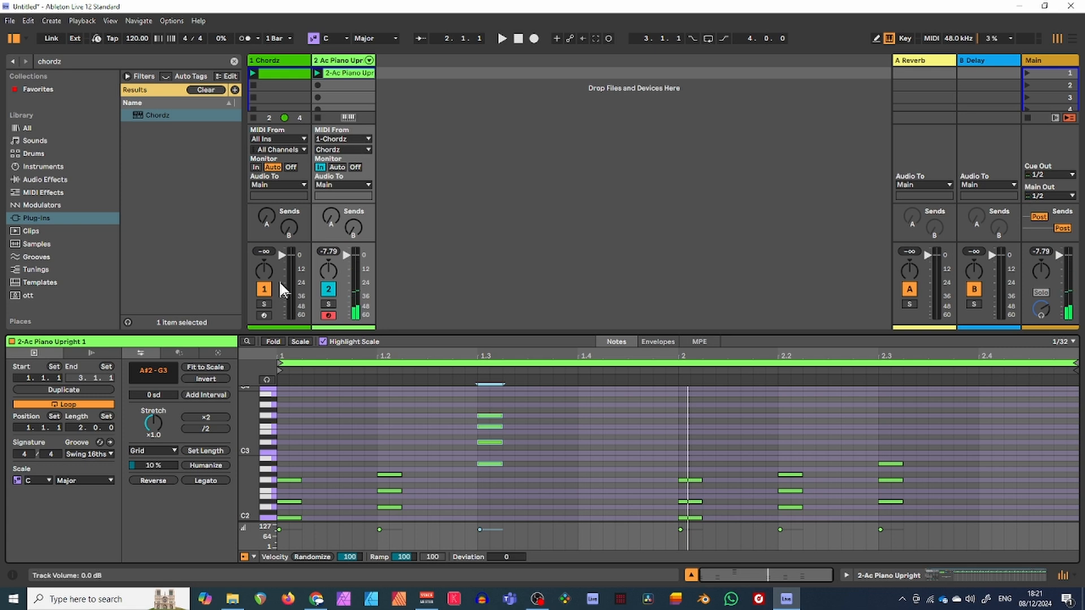
{"action": "left_click", "coordinate": [254, 117]}
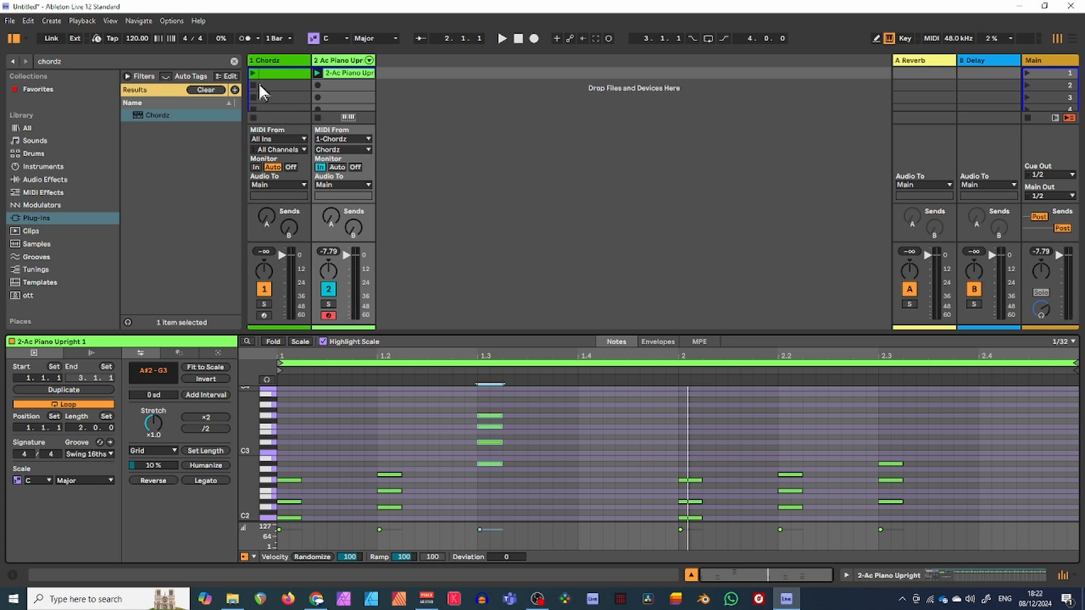
Mute the Chordz track, and set the piano track's monitoring to Auto with recording disarmed.
{"action": "left_click", "coordinate": [263, 290]}
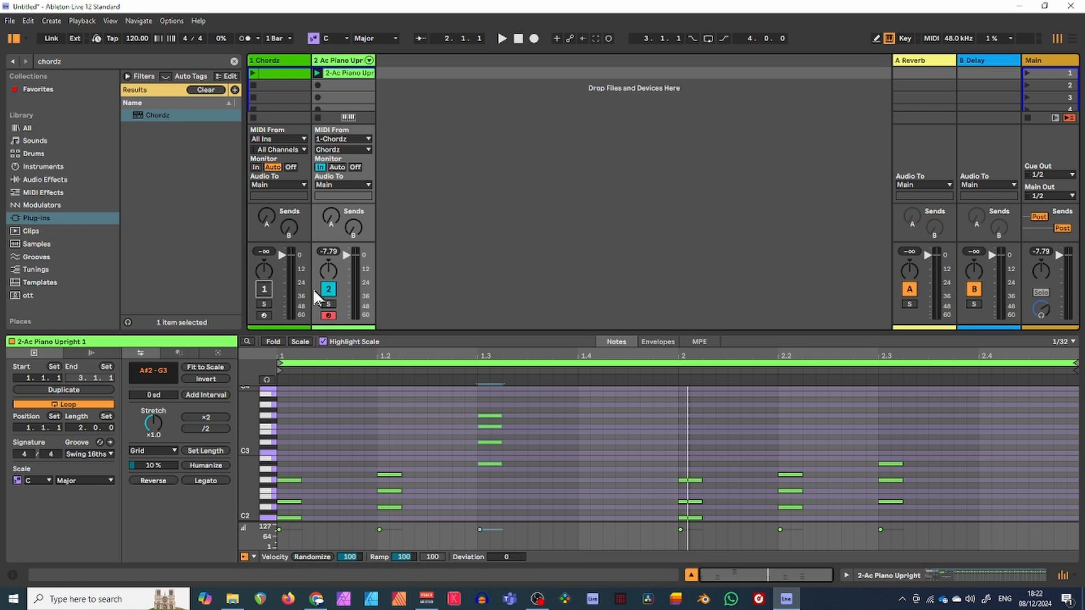
{"action": "left_click", "coordinate": [327, 290]}
{"action": "left_click", "coordinate": [337, 167]}
{"action": "left_click", "coordinate": [329, 317]}
Play the recorded piano clip on its own, stop playback, and return to the Chordz track.
{"action": "left_click", "coordinate": [501, 38]}
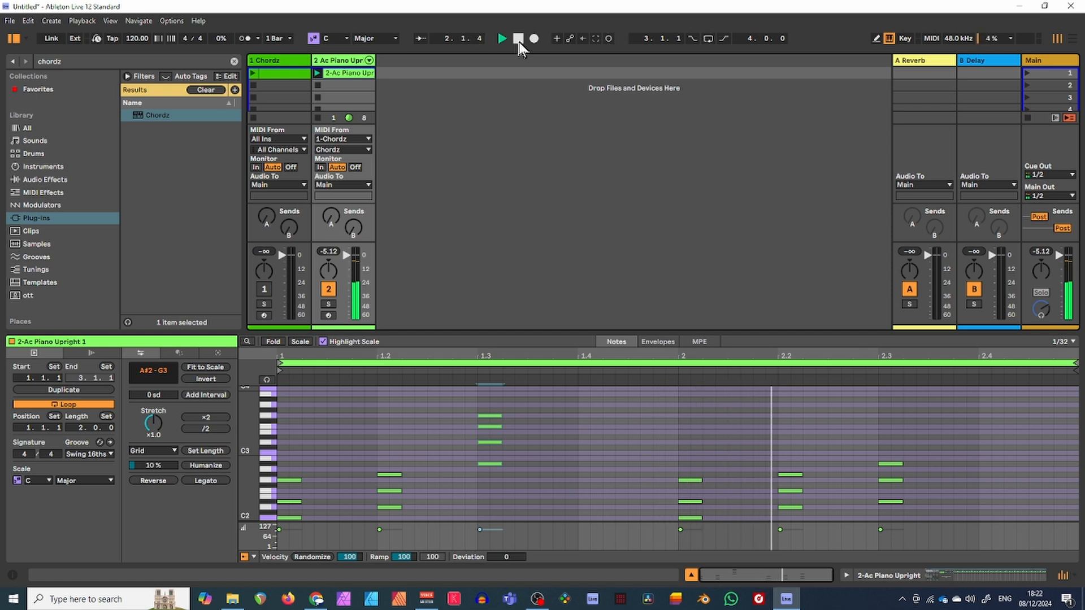
{"action": "left_click", "coordinate": [518, 39]}
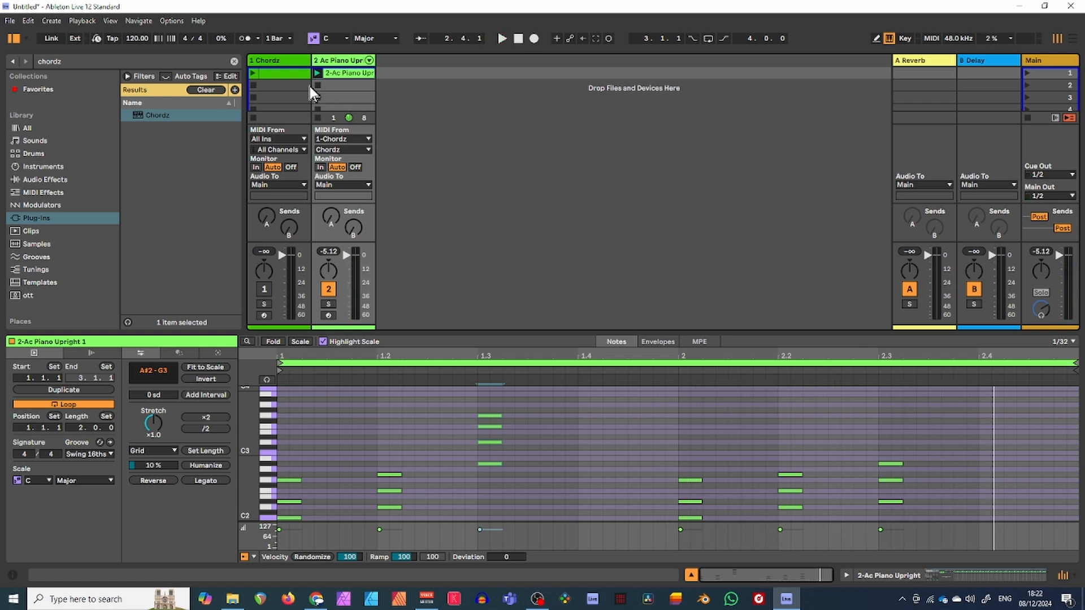
{"action": "left_click", "coordinate": [280, 60]}
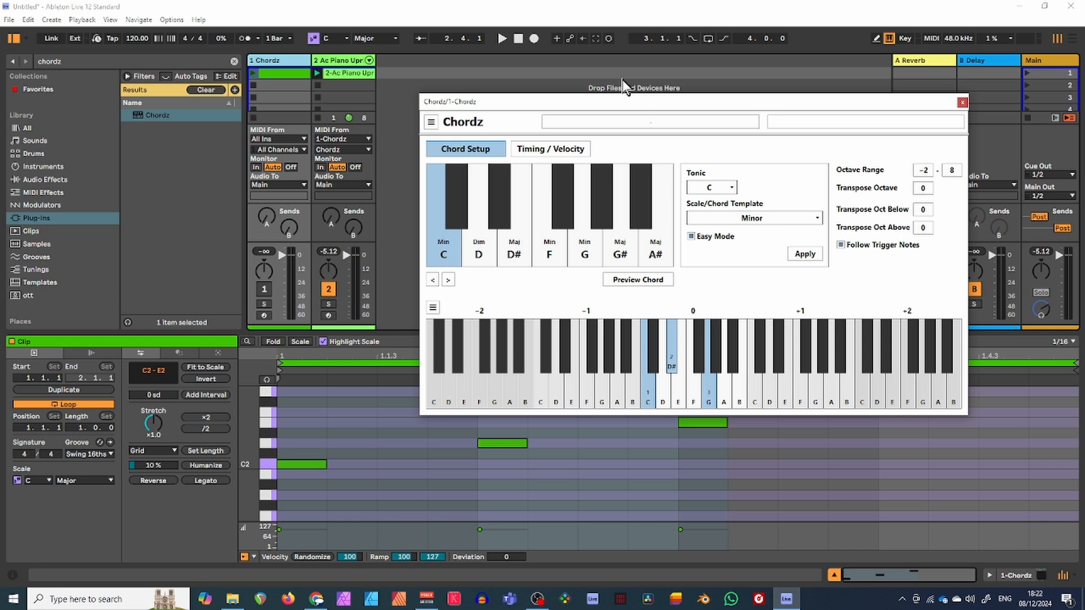